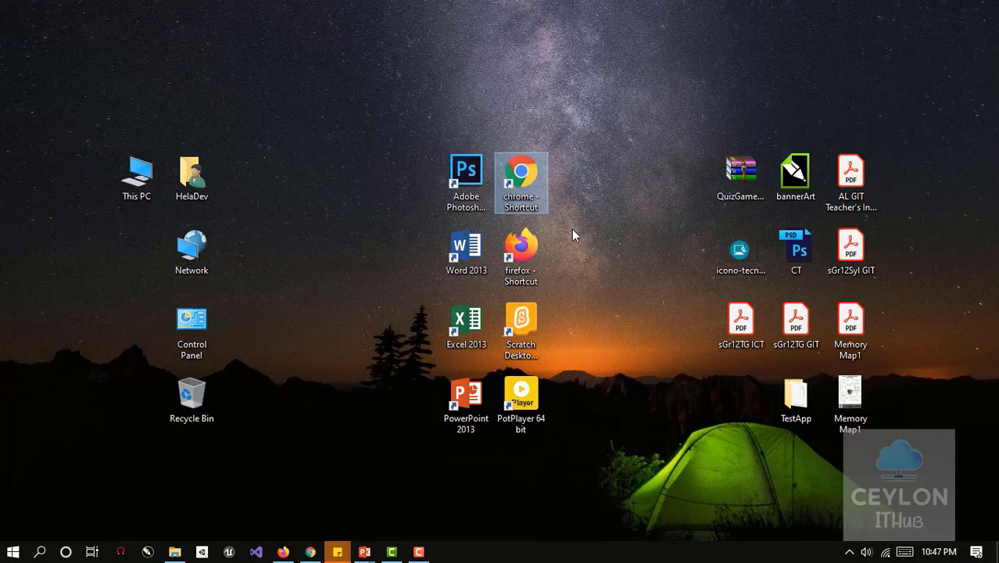
# Open the Chrome desktop shortcut's name for editing and accept the existing name.
pyautogui.press('F2')
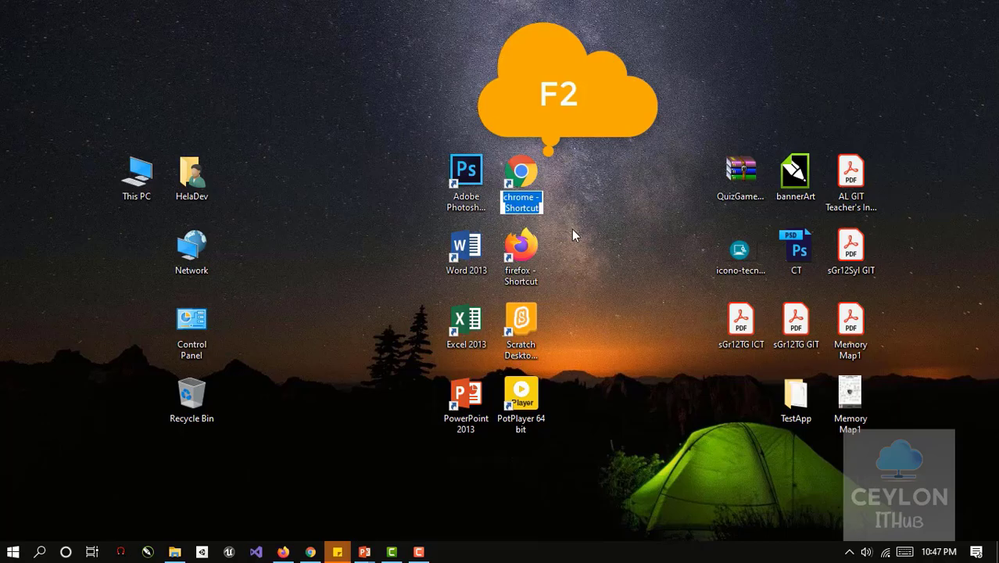
pyautogui.press('Return')
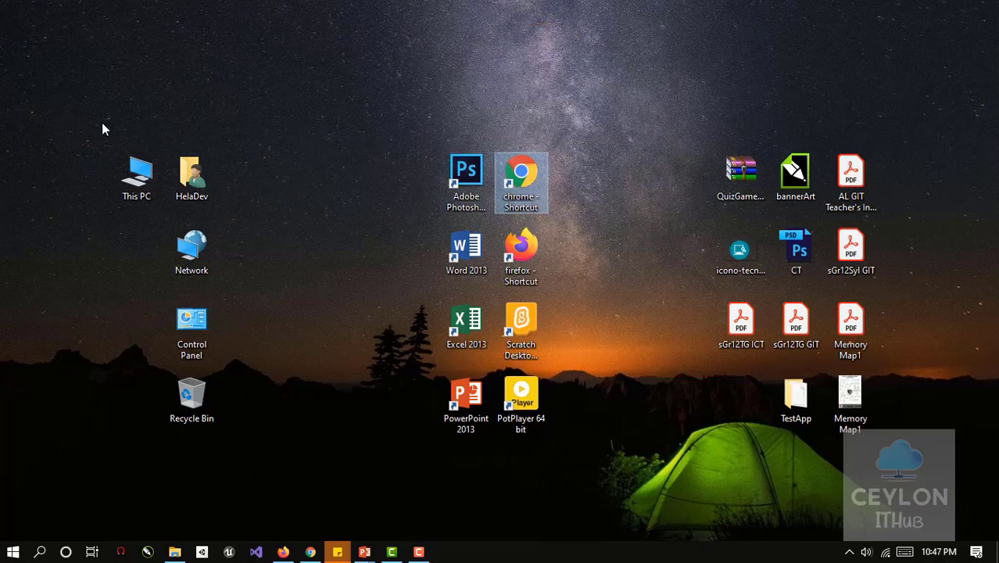
# Select the This PC icon and the user folder icon one after the other, and clear the selection.
pyautogui.click(137, 176)
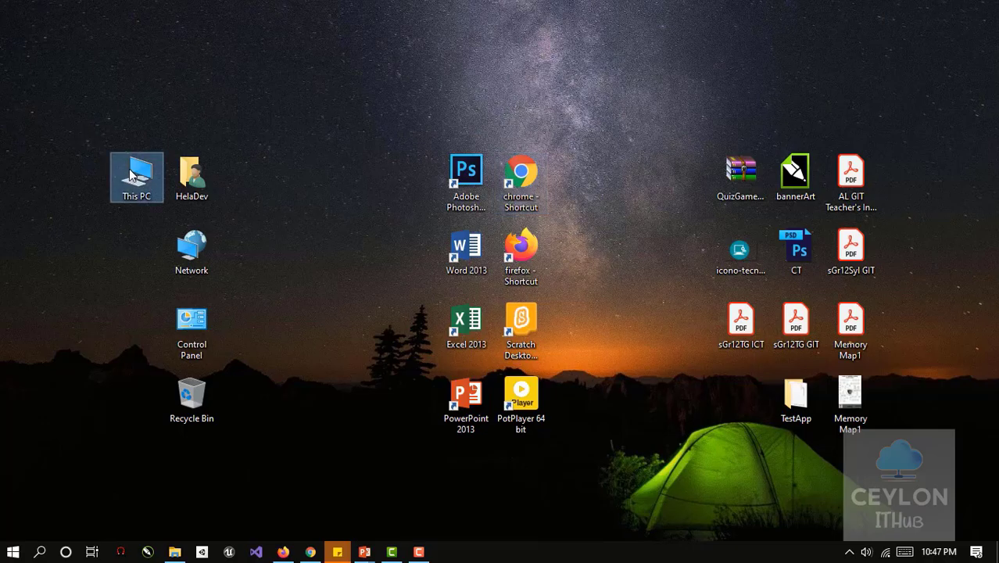
pyautogui.click(191, 176)
pyautogui.click(240, 452)
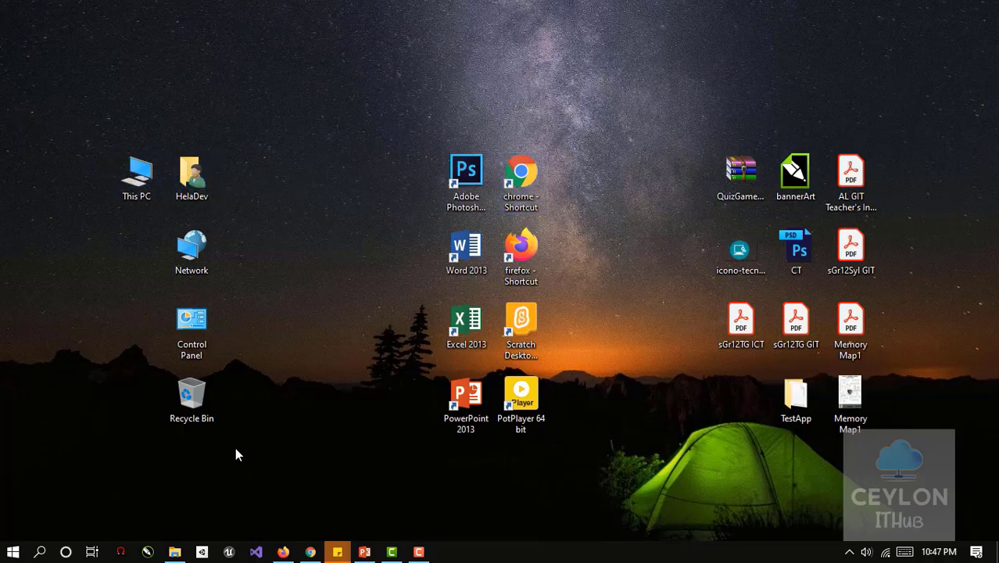
# Open and close the Start menu three times.
pyautogui.click(11, 554)
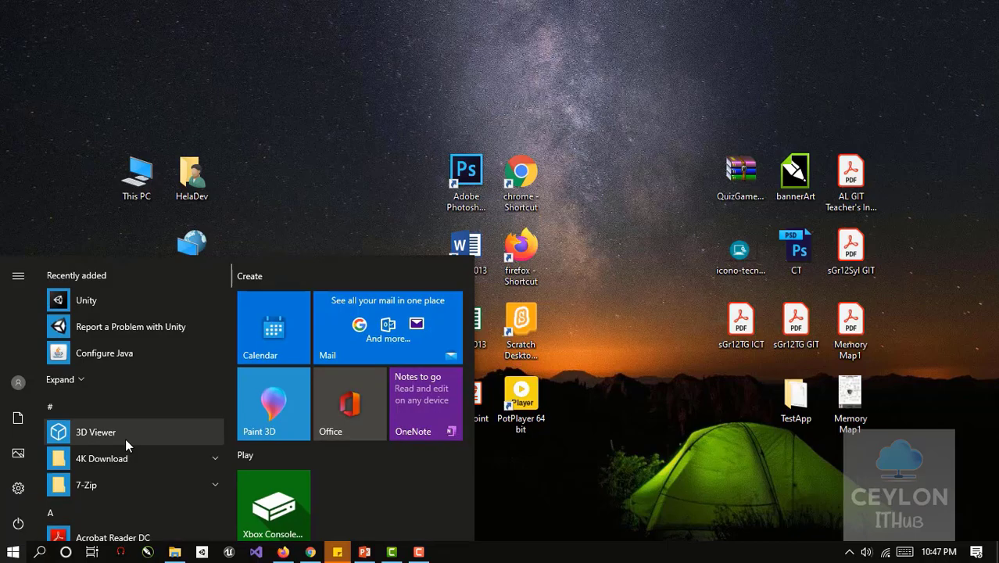
pyautogui.click(11, 555)
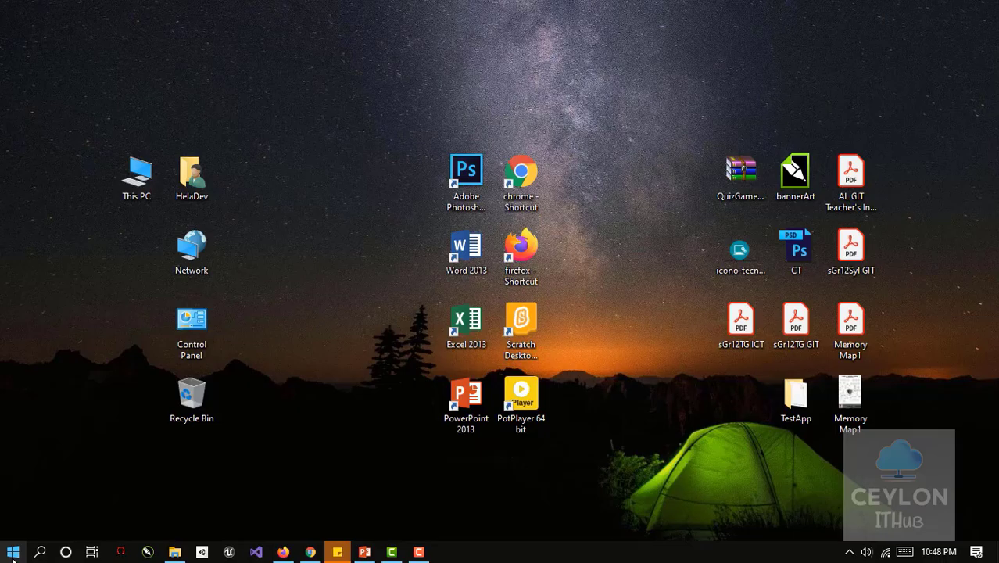
pyautogui.click(12, 555)
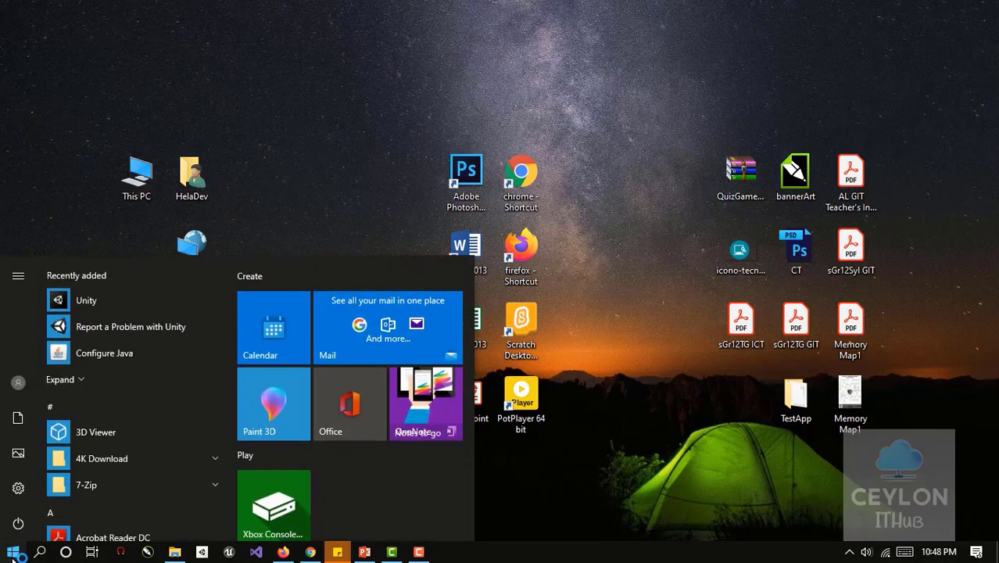
pyautogui.click(12, 555)
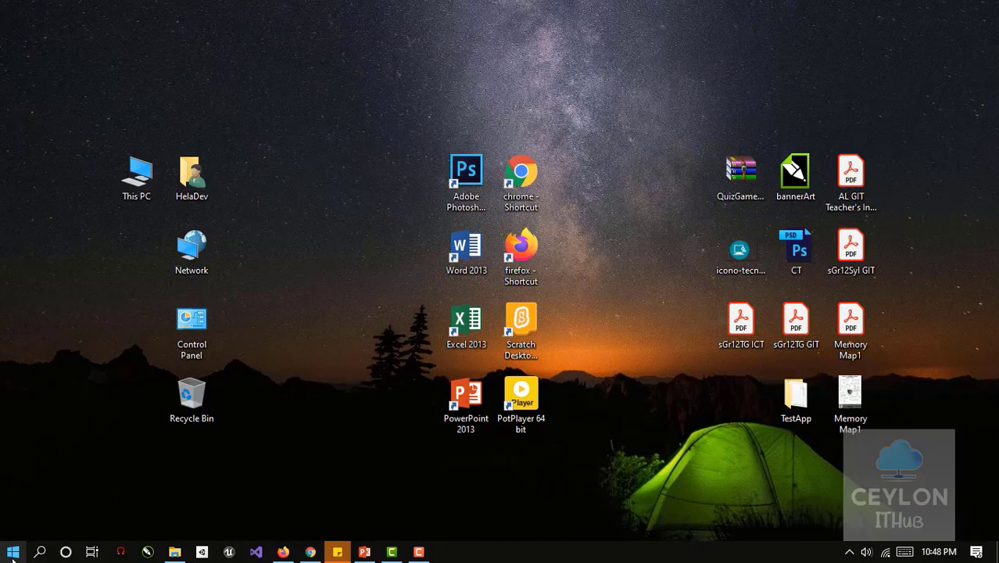
pyautogui.click(13, 555)
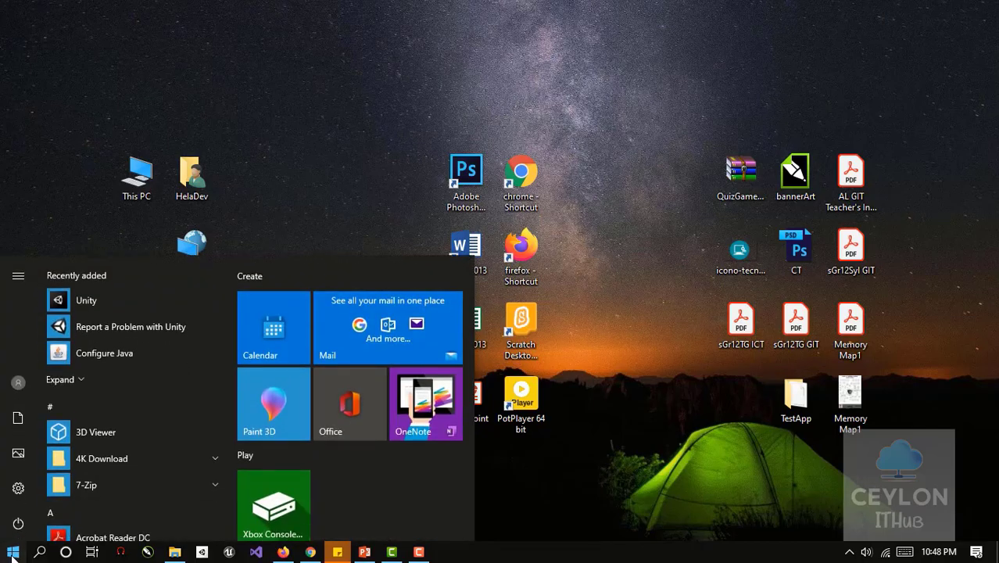
pyautogui.click(12, 555)
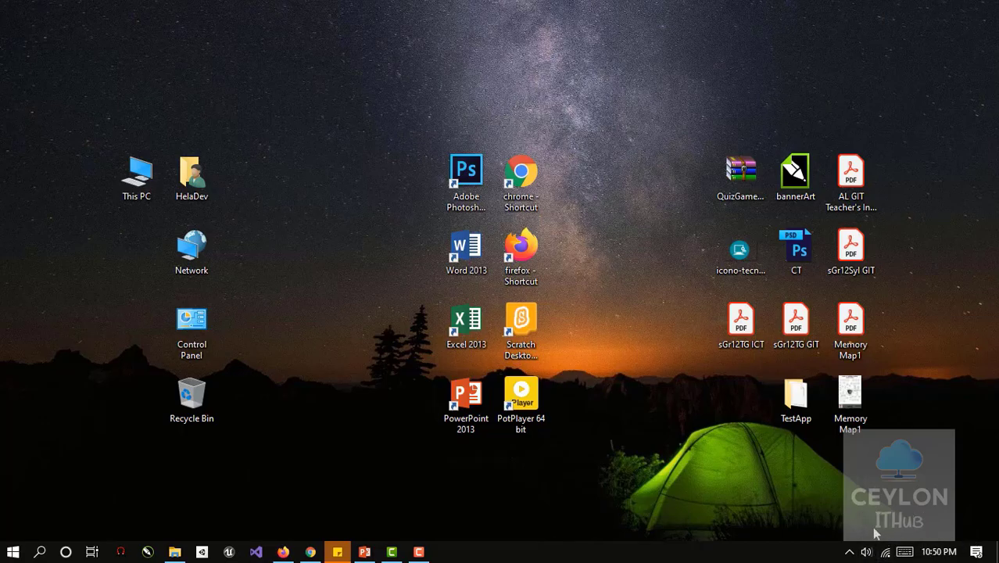
# Show the speaker volume control, view the clock's calendar, and close it.
pyautogui.click(867, 552)
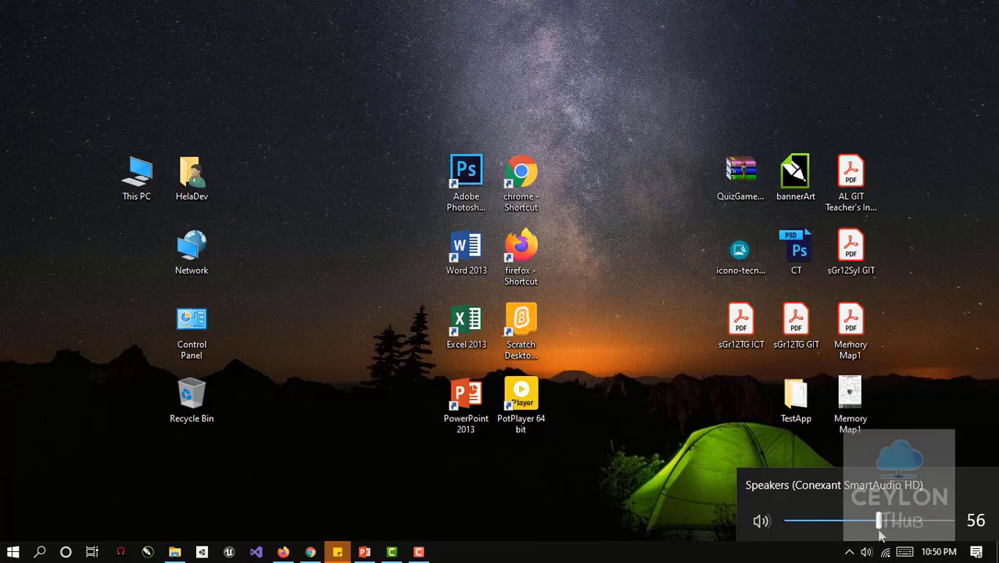
pyautogui.click(932, 553)
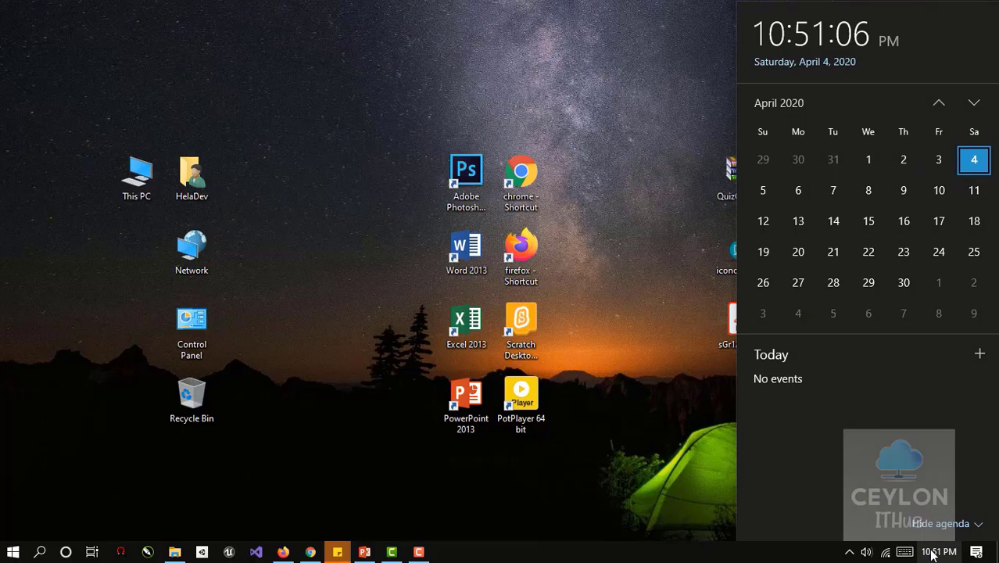
pyautogui.click(932, 554)
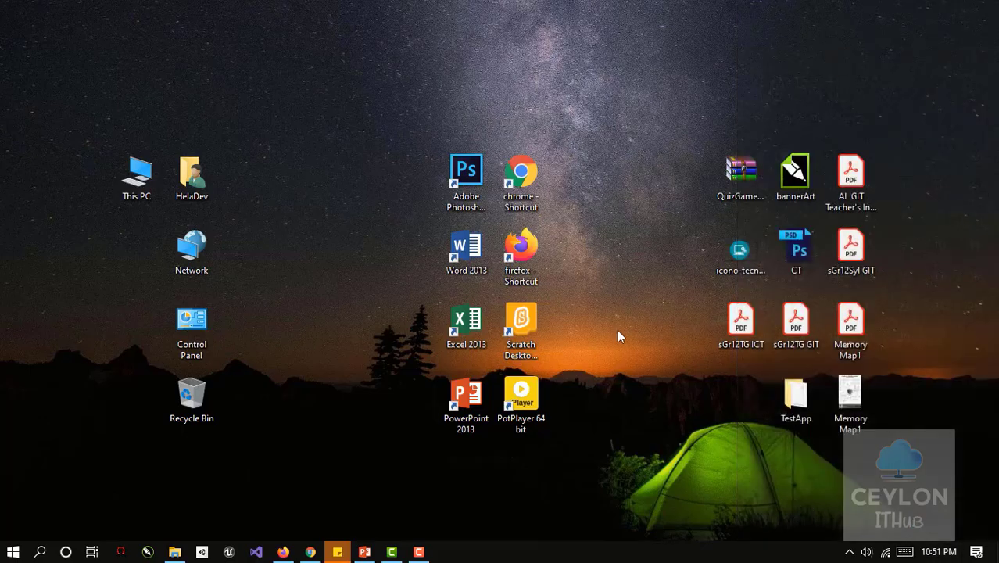
# Switch to Firefox and open the featured Wikipedia article on ශ්‍රී දළදා මාලිගාව.
pyautogui.click(283, 552)
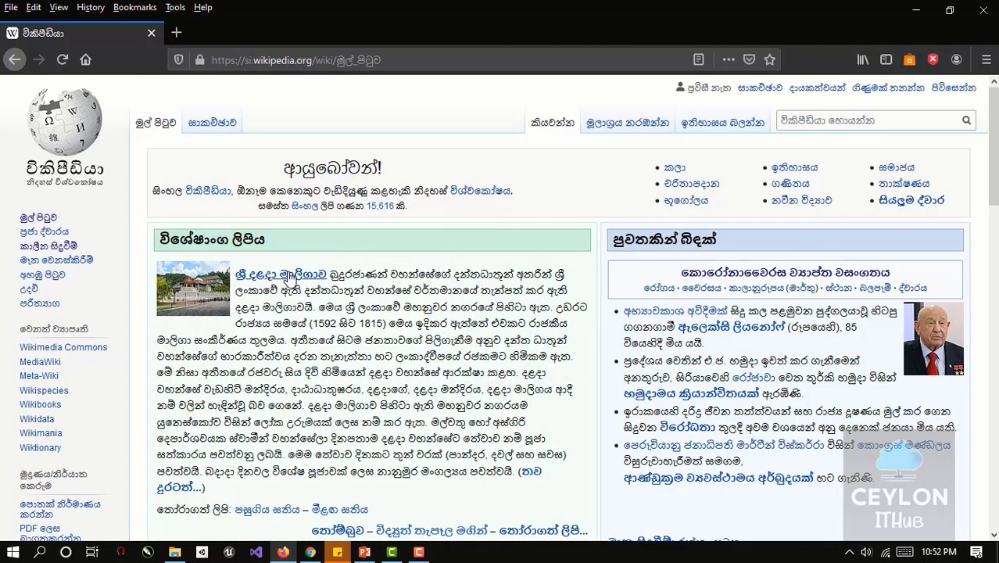
pyautogui.click(290, 279)
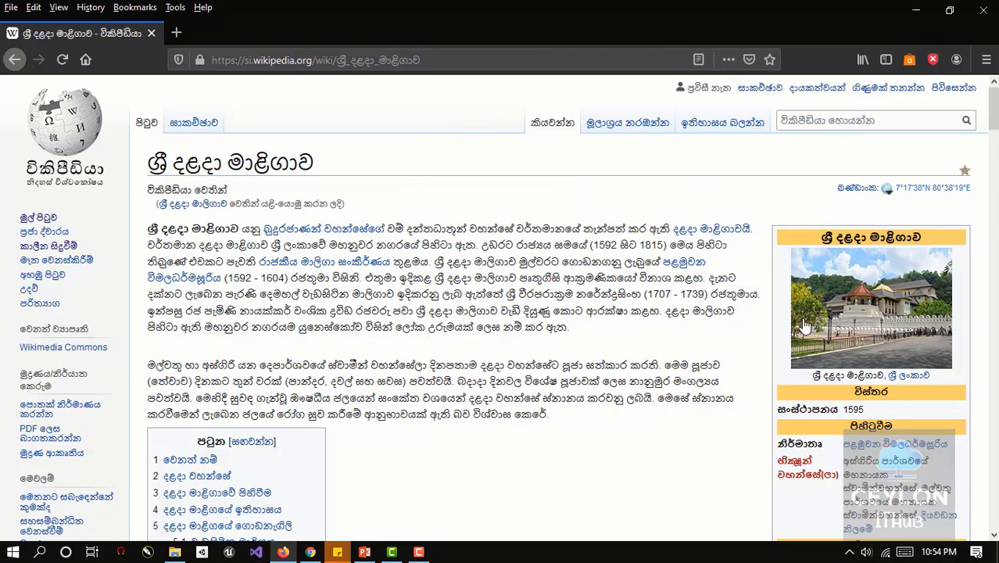
# Minimize and reopen the Firefox window, restore it down and maximize it again, and close it.
pyautogui.click(911, 15)
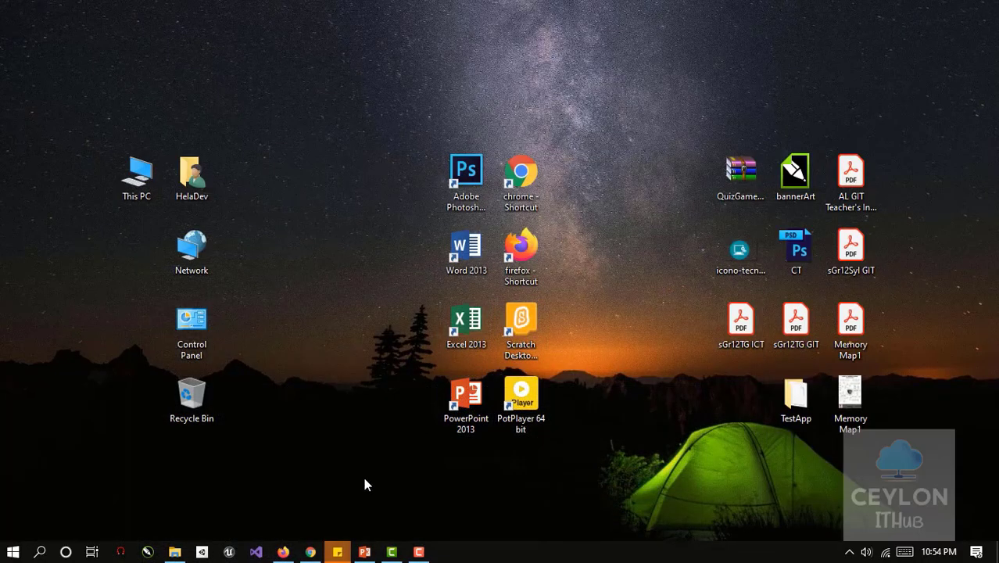
pyautogui.click(282, 554)
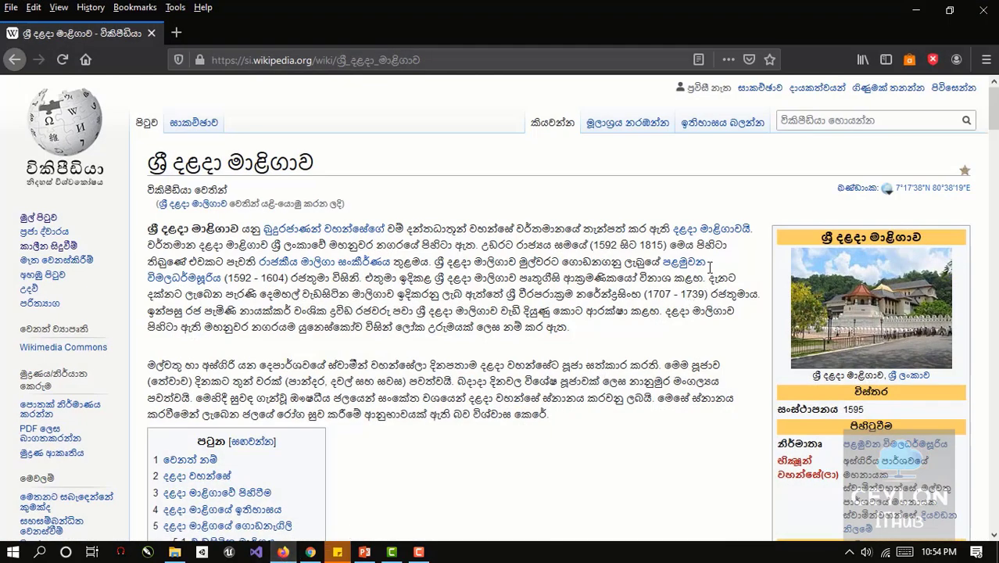
pyautogui.click(949, 21)
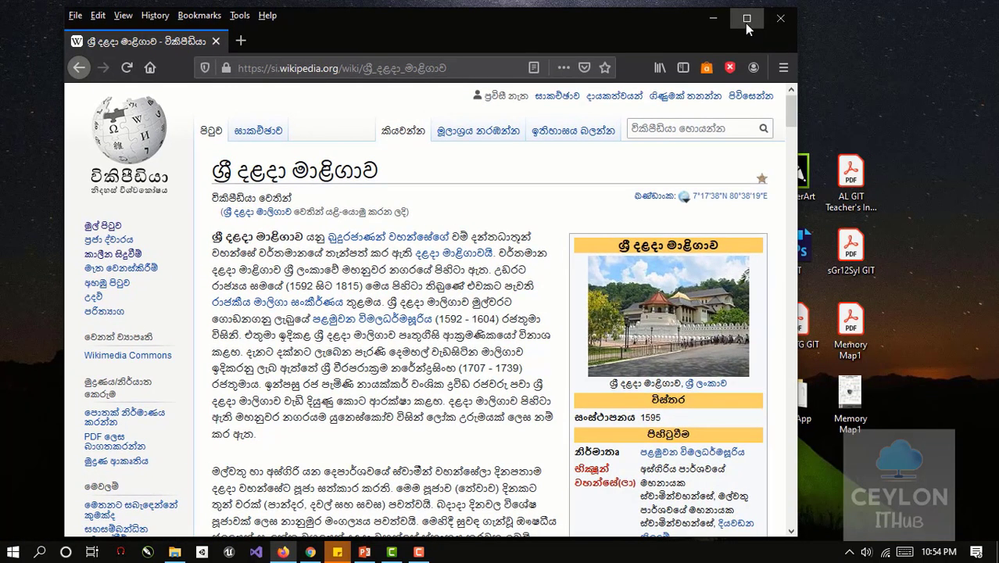
pyautogui.click(747, 23)
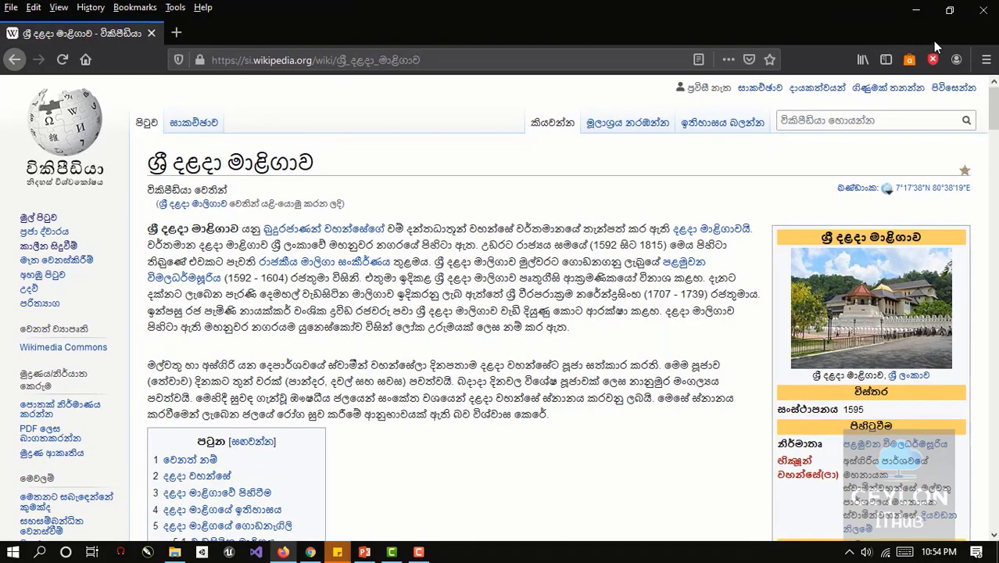
pyautogui.click(979, 15)
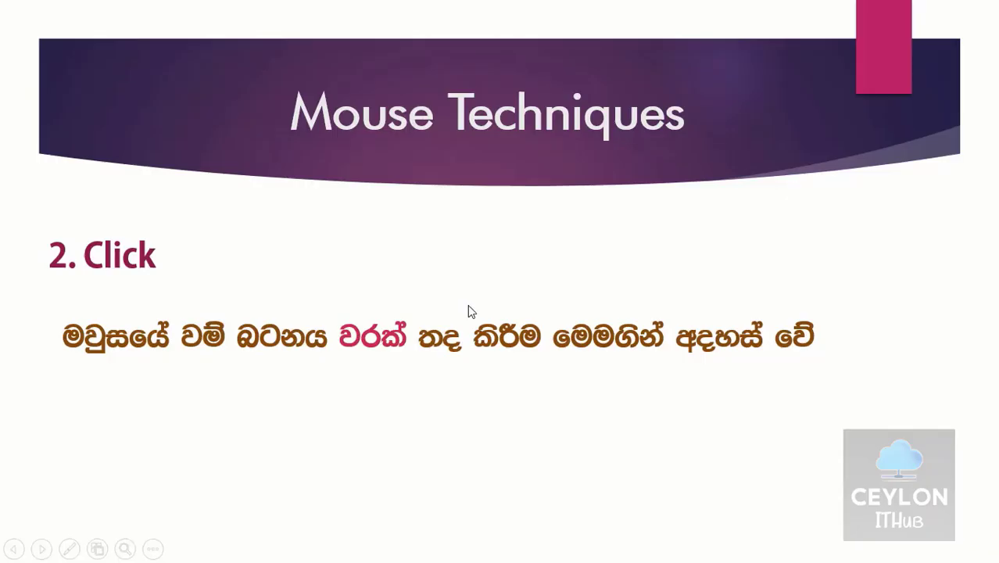
# Advance the Mouse Techniques slideshow to the "3. Click and Drag" slide.
pyautogui.click(483, 292)
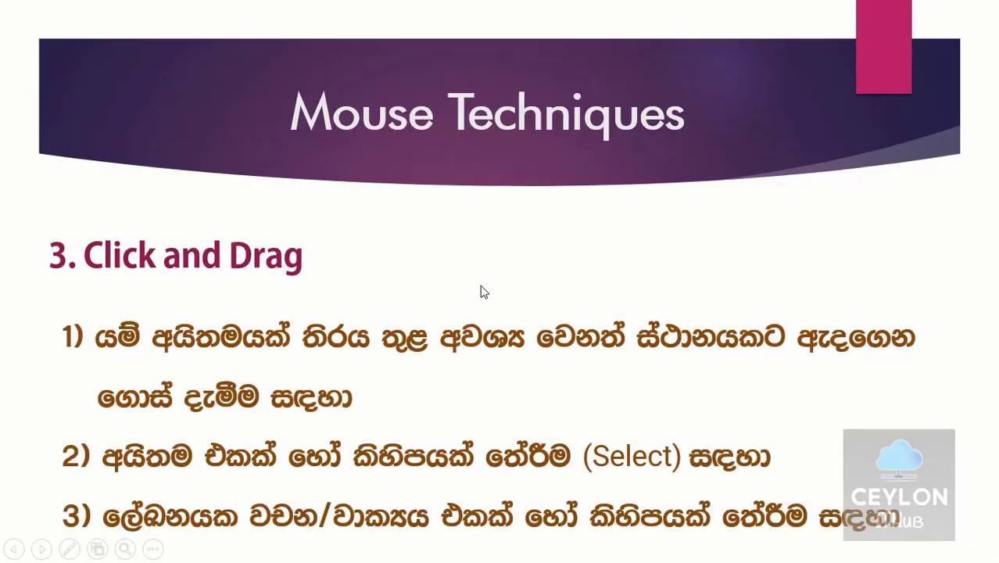
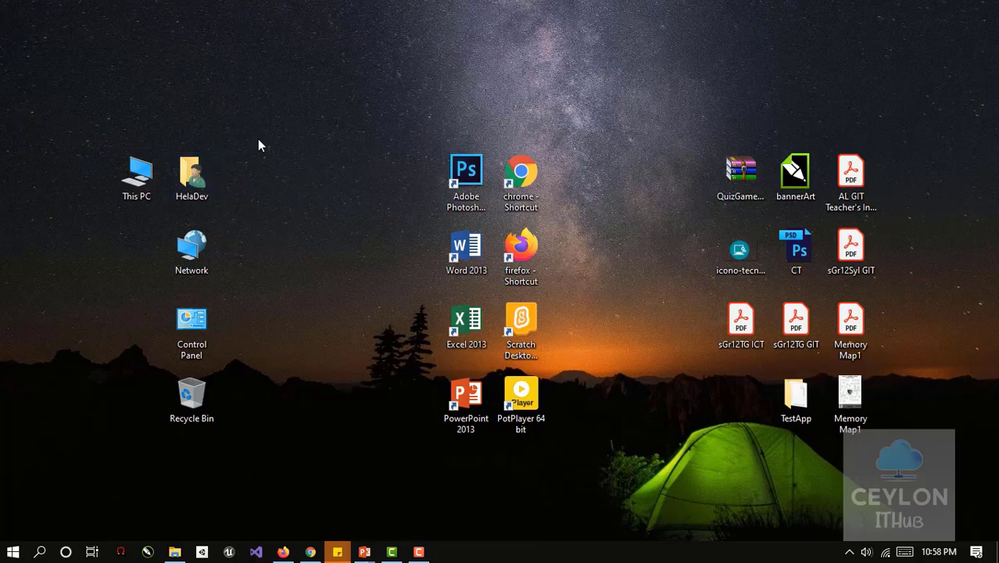
# Select the user folder icon alone, the group of five system icons, and all the desktop icons, clearing each selection.
pyautogui.click(204, 161)
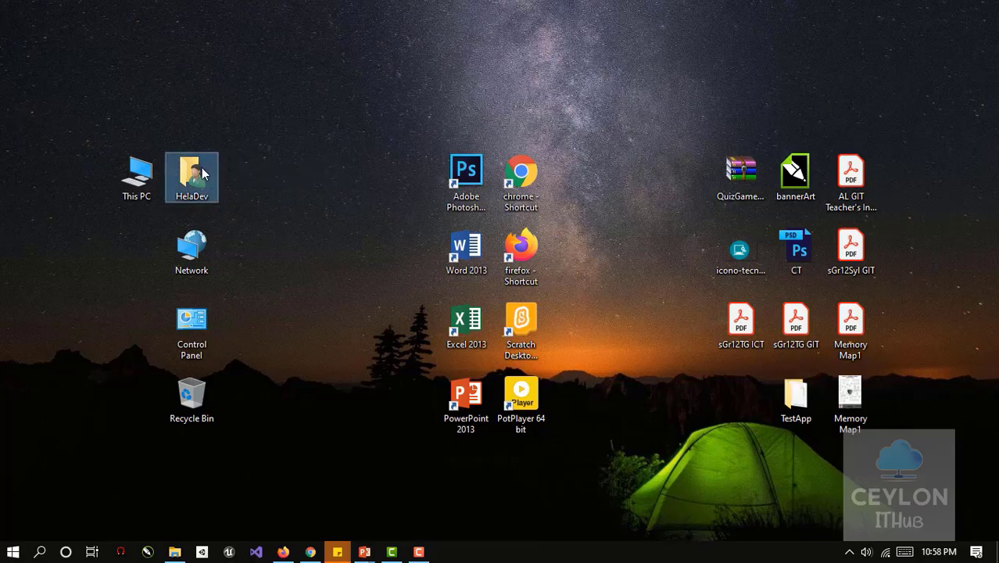
pyautogui.click(314, 131)
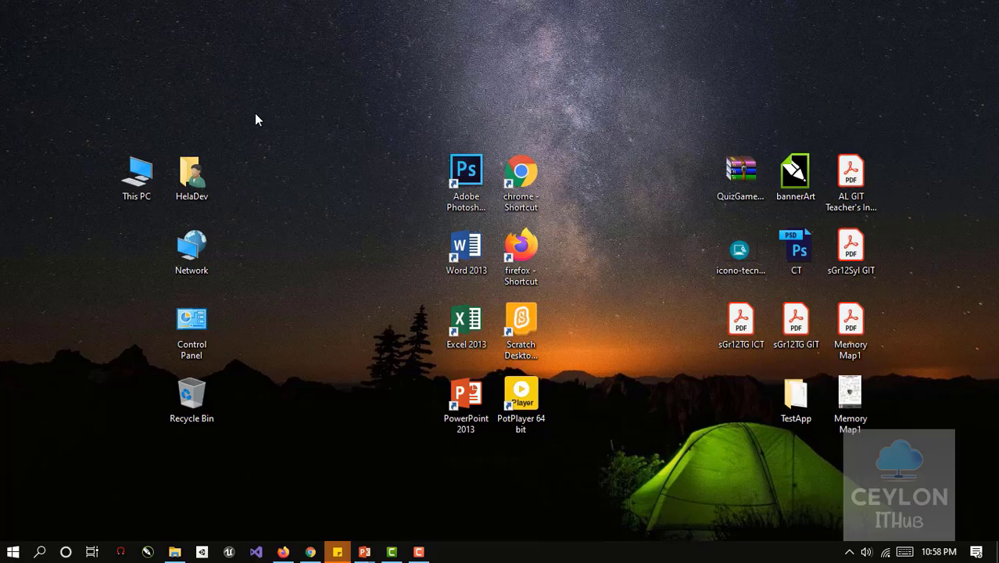
pyautogui.moveTo(254, 116); pyautogui.dragTo(181, 209)
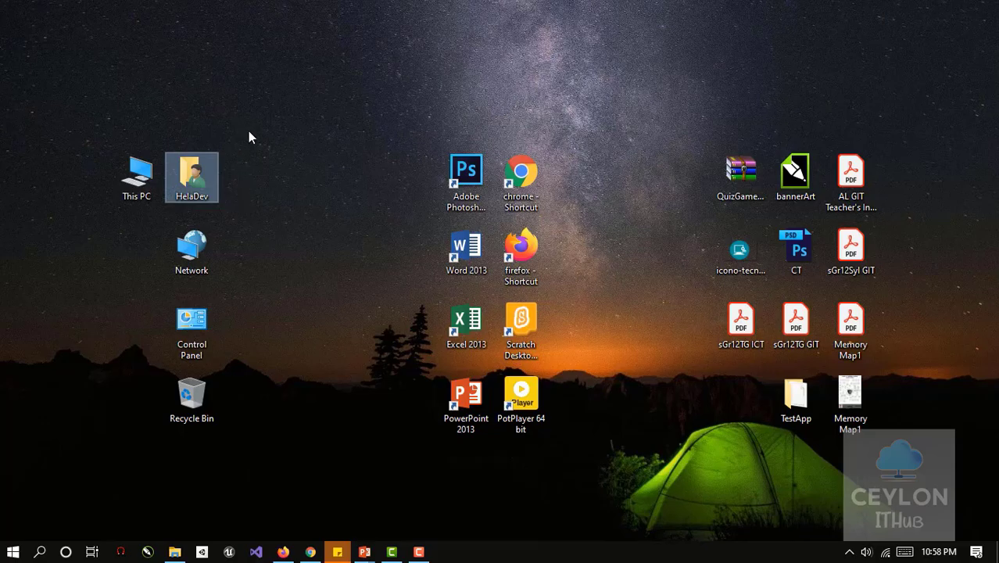
pyautogui.click(267, 110)
pyautogui.moveTo(270, 105); pyautogui.dragTo(108, 443)
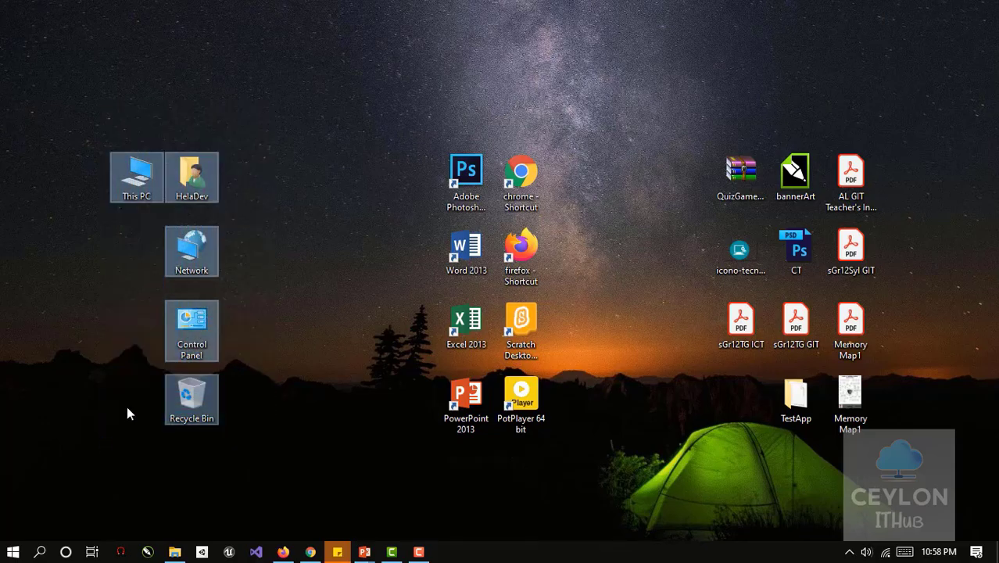
pyautogui.click(317, 272)
pyautogui.moveTo(970, 54); pyautogui.dragTo(23, 485)
pyautogui.click(637, 112)
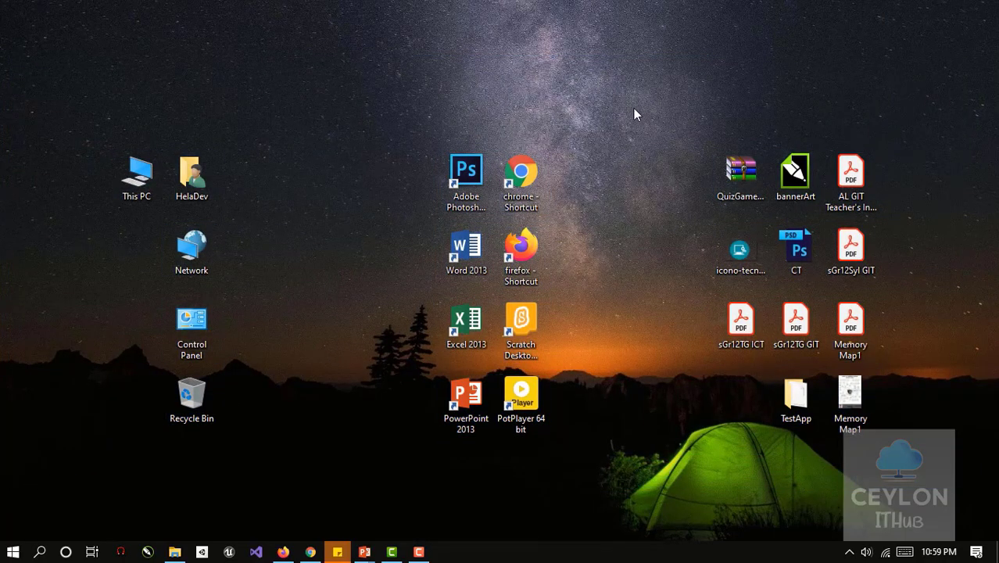
# Move the Chrome and Firefox shortcuts away and back to their original places, and select the eight program shortcuts in the middle group.
pyautogui.click(522, 179)
pyautogui.moveTo(522, 179); pyautogui.dragTo(633, 88)
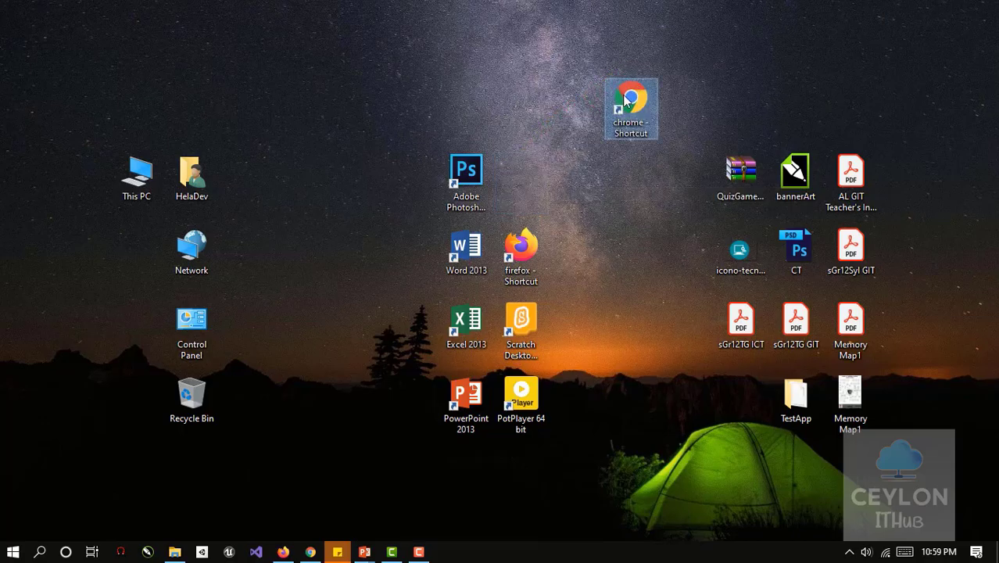
pyautogui.moveTo(527, 247); pyautogui.dragTo(622, 192)
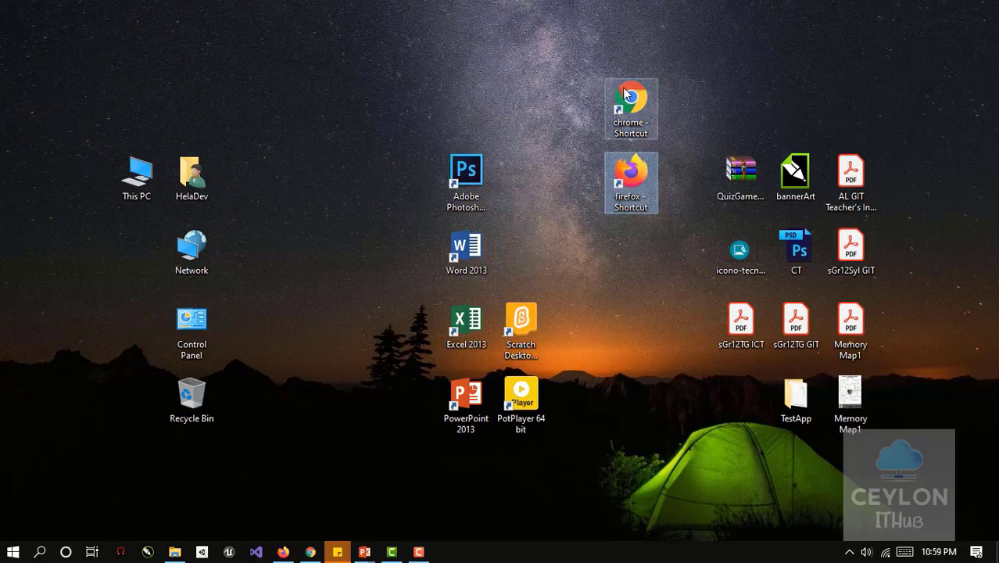
pyautogui.moveTo(626, 102); pyautogui.dragTo(516, 172)
pyautogui.moveTo(604, 196); pyautogui.dragTo(487, 281)
pyautogui.moveTo(405, 155); pyautogui.dragTo(584, 441)
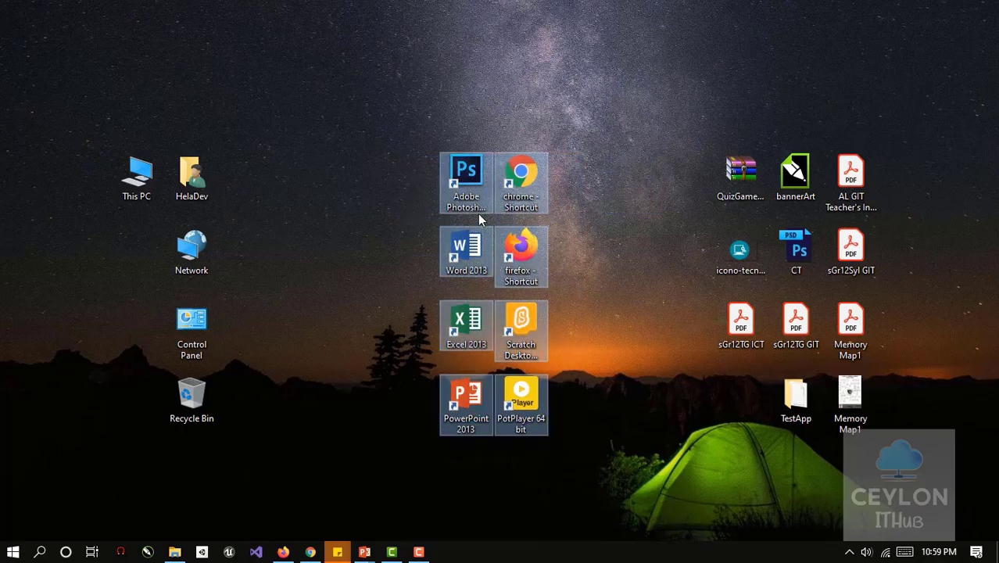
pyautogui.moveTo(477, 213); pyautogui.dragTo(477, 211)
# Move the eleven file and folder icons from QuizGame to Memory Map1 one column to the left, and clear the selection.
pyautogui.moveTo(736, 173); pyautogui.dragTo(682, 175)
pyautogui.moveTo(739, 258); pyautogui.dragTo(676, 269)
pyautogui.moveTo(723, 338); pyautogui.dragTo(669, 342)
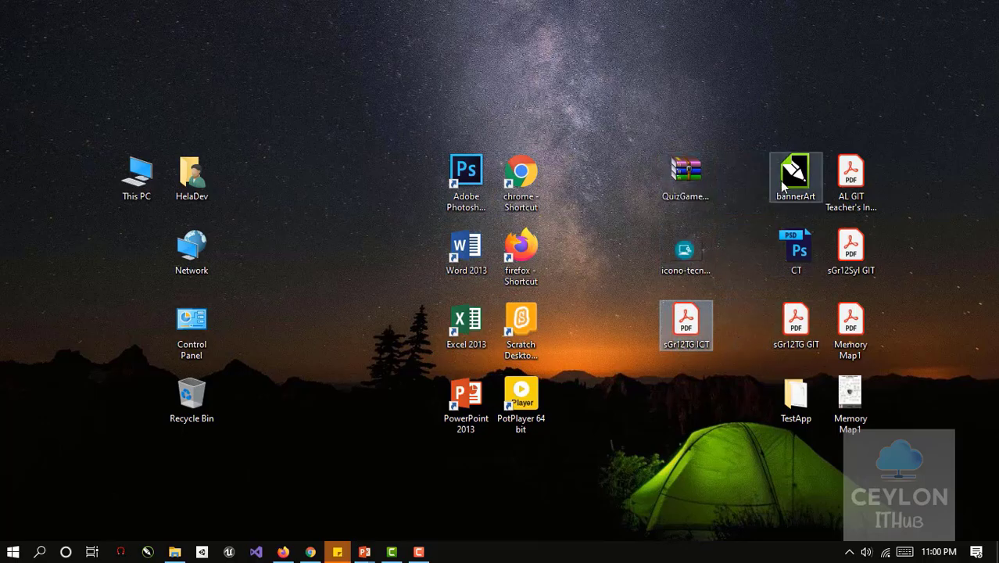
pyautogui.moveTo(782, 181); pyautogui.dragTo(727, 180)
pyautogui.moveTo(931, 164); pyautogui.dragTo(782, 429)
pyautogui.moveTo(778, 257); pyautogui.dragTo(743, 270)
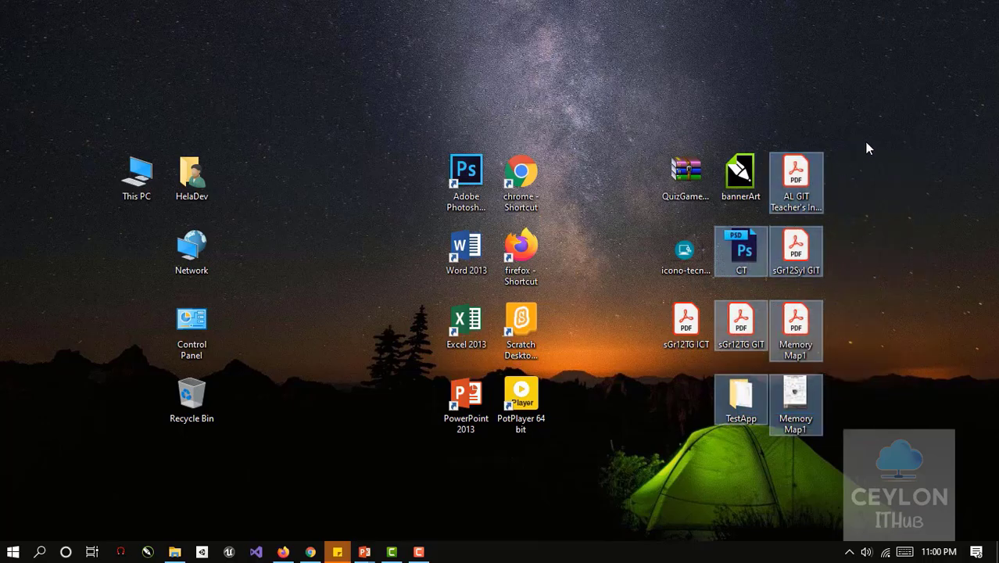
pyautogui.click(897, 133)
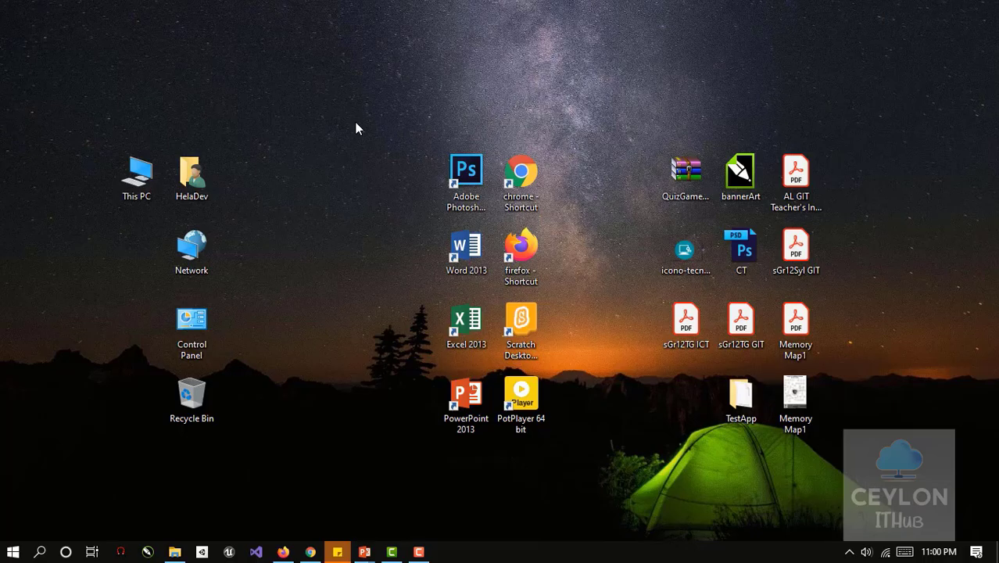
# Create a desktop folder named A above the system icons.
pyautogui.rightClick(241, 57)
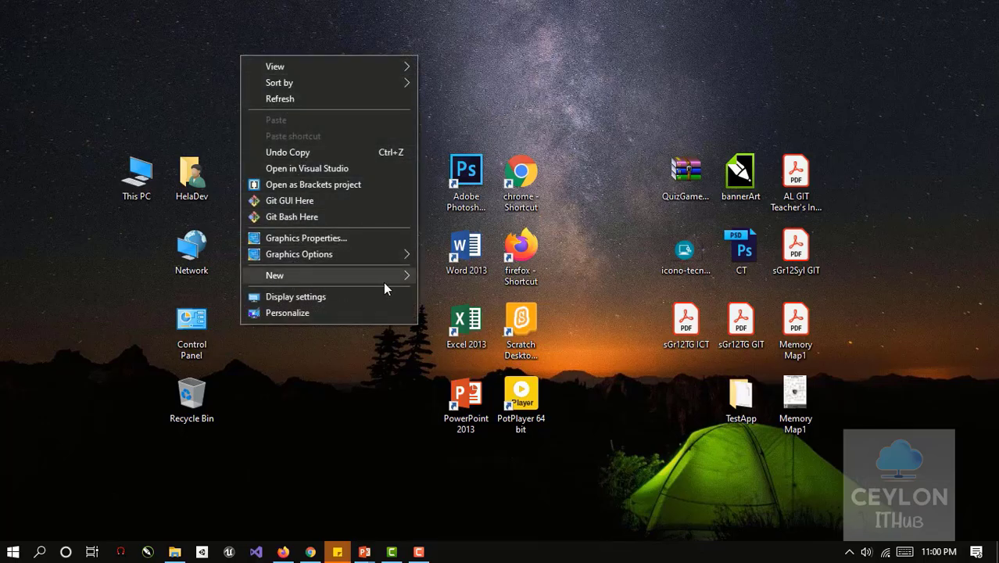
pyautogui.moveTo(383, 278)
pyautogui.click(426, 281)
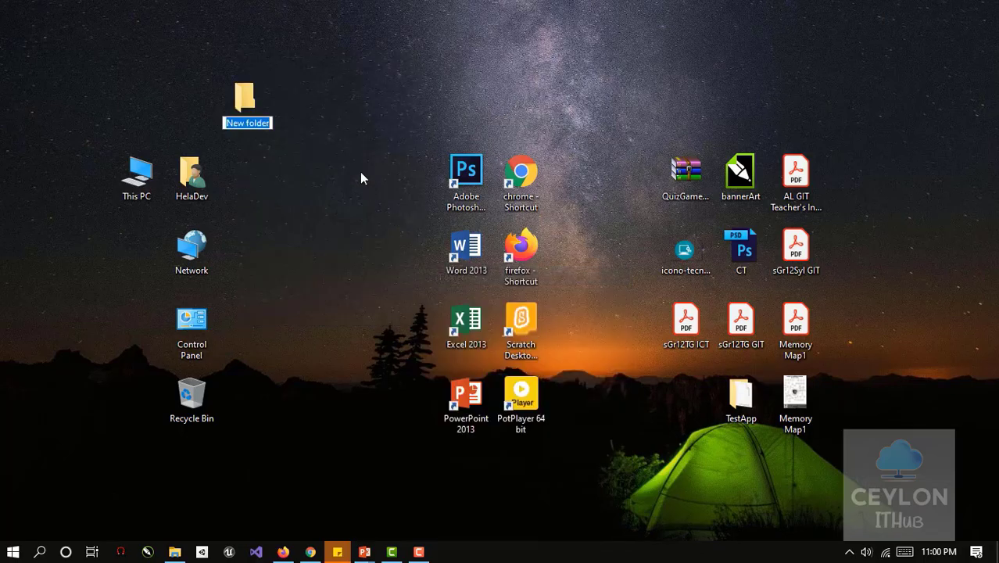
pyautogui.write('A')
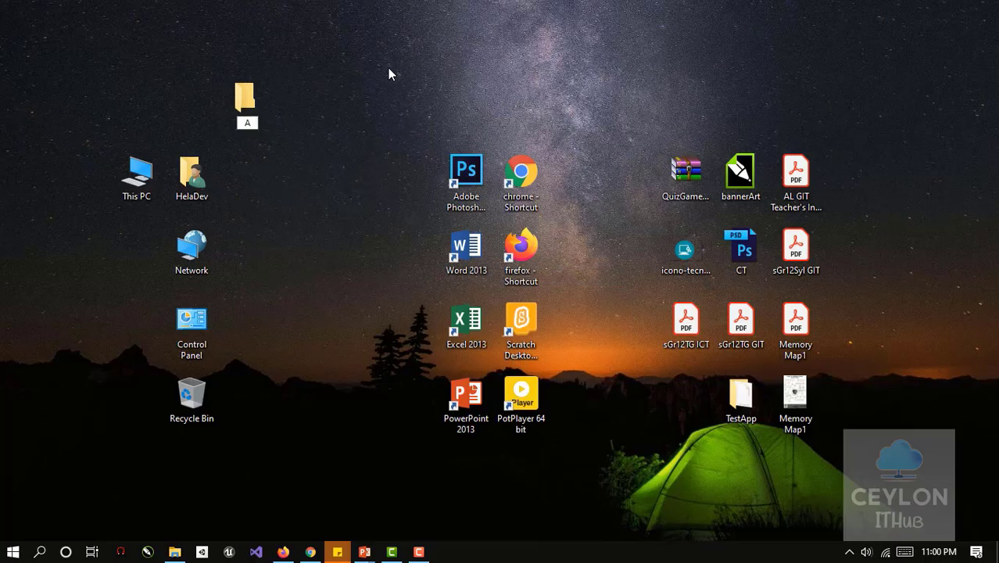
pyautogui.press('Return')
# Create a second desktop folder named B beside folder A.
pyautogui.rightClick(368, 78)
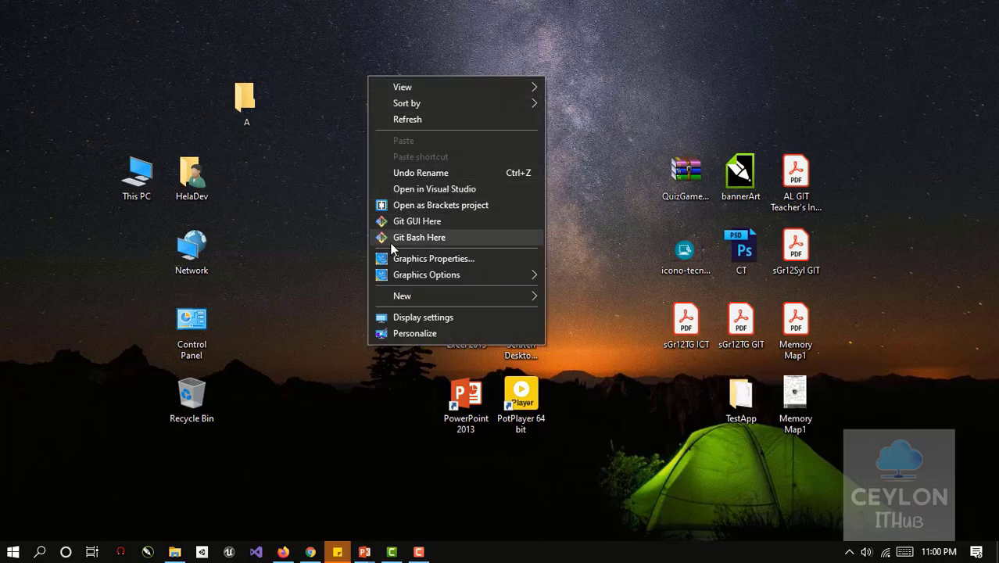
pyautogui.moveTo(415, 296)
pyautogui.click(560, 300)
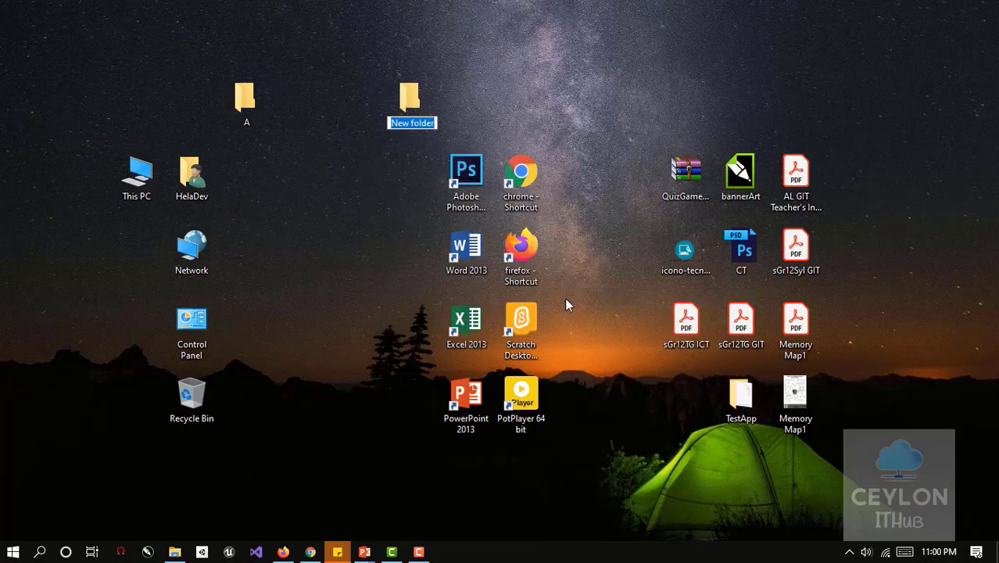
pyautogui.write('B')
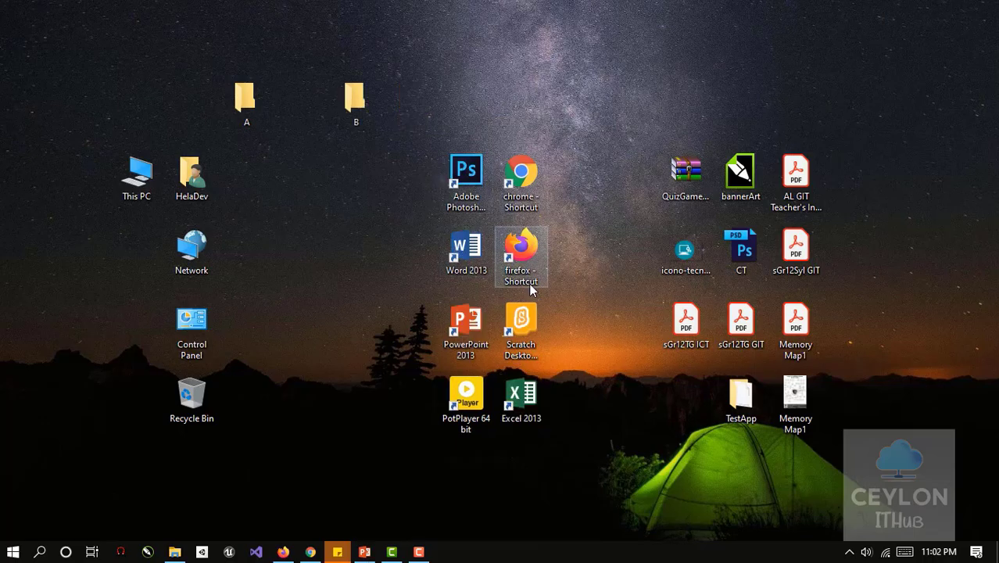
# Move the Photoshop, Chrome, Word, Firefox, PowerPoint and Scratch shortcuts into folder A, and open that folder.
pyautogui.moveTo(408, 143); pyautogui.dragTo(545, 338)
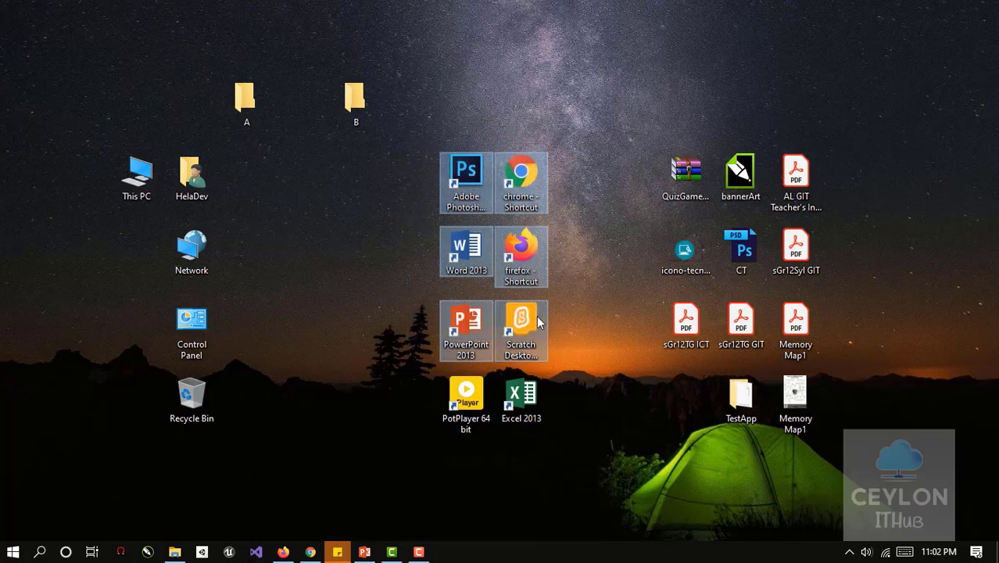
pyautogui.moveTo(471, 179); pyautogui.dragTo(252, 98)
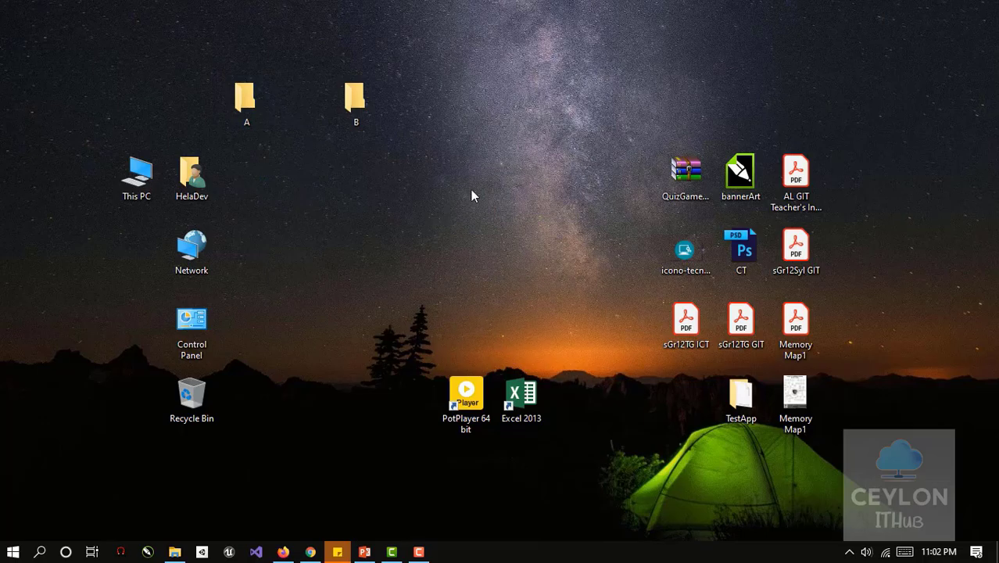
pyautogui.doubleClick(247, 98)
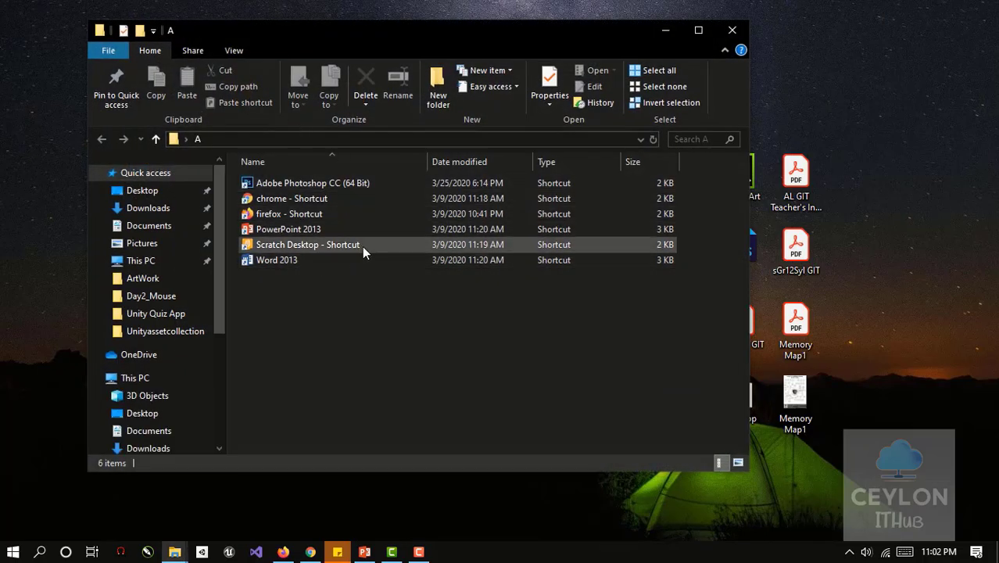
# Move all six shortcuts from folder A into folder B, and leave only folder B's window open.
pyautogui.moveTo(277, 29); pyautogui.dragTo(699, 60)
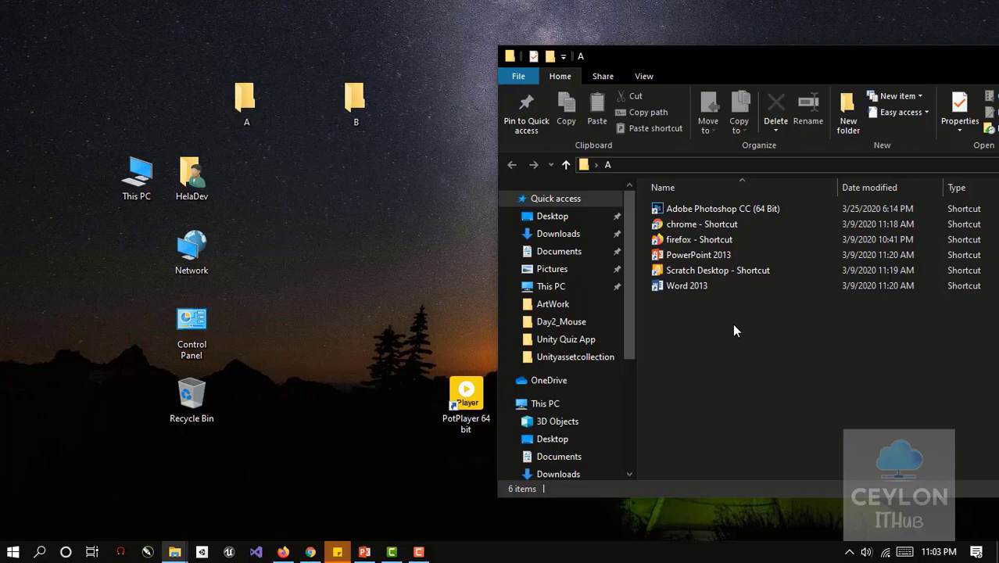
pyautogui.moveTo(732, 323); pyautogui.dragTo(361, 108)
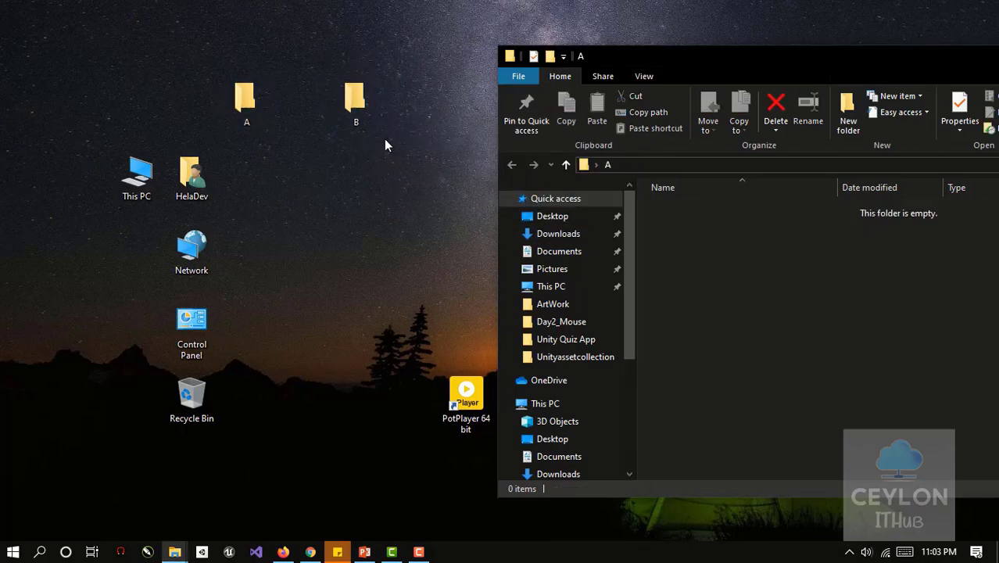
pyautogui.doubleClick(358, 100)
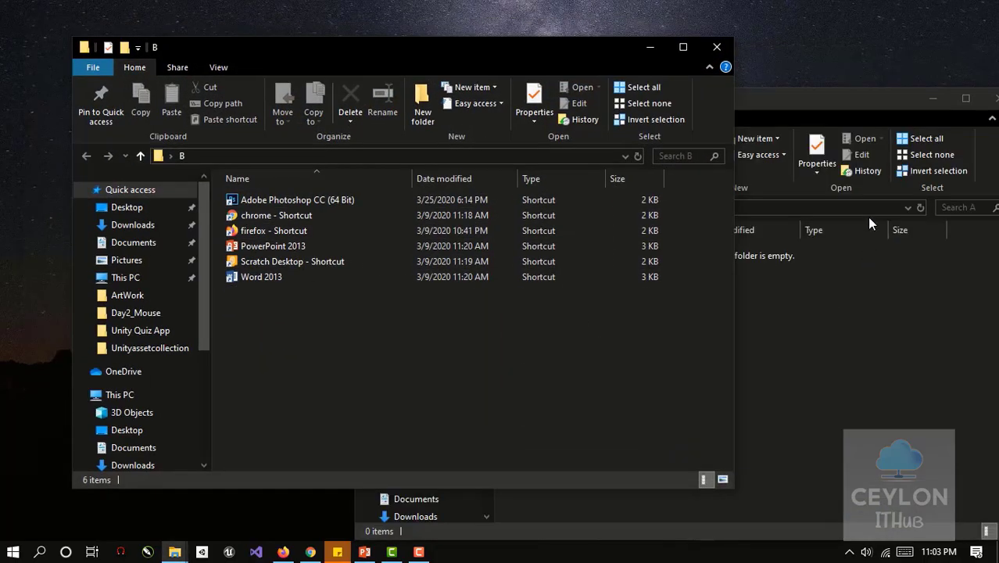
pyautogui.moveTo(852, 107); pyautogui.dragTo(727, 100)
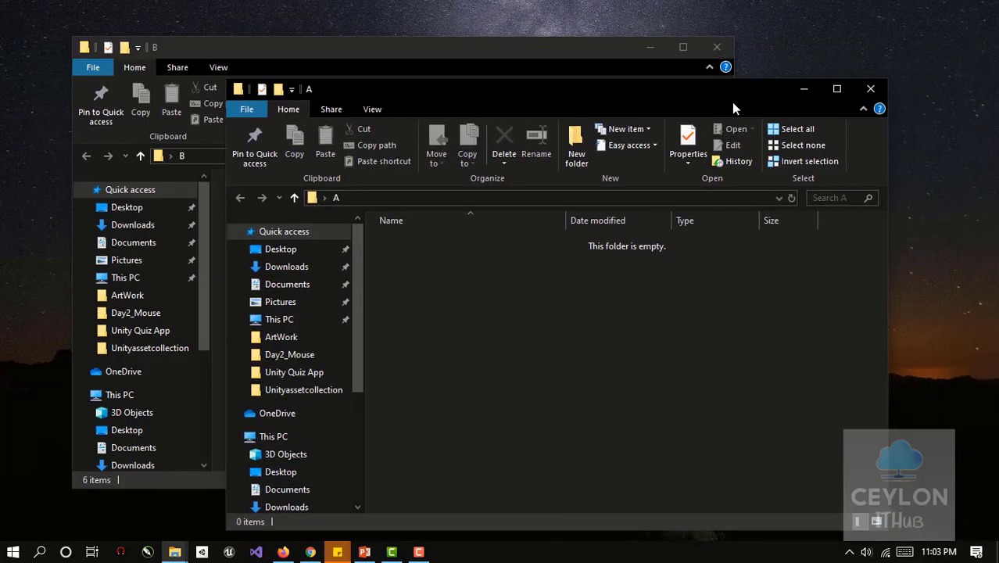
pyautogui.click(863, 99)
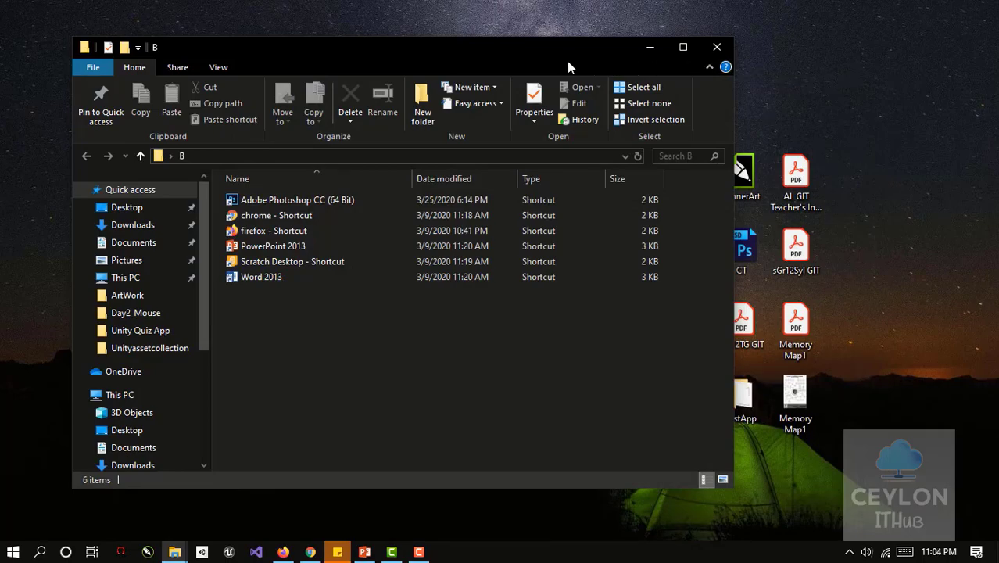
# Move all six shortcuts out of folder B onto an empty desktop area, and close the folder's window.
pyautogui.moveTo(495, 49); pyautogui.dragTo(433, 24)
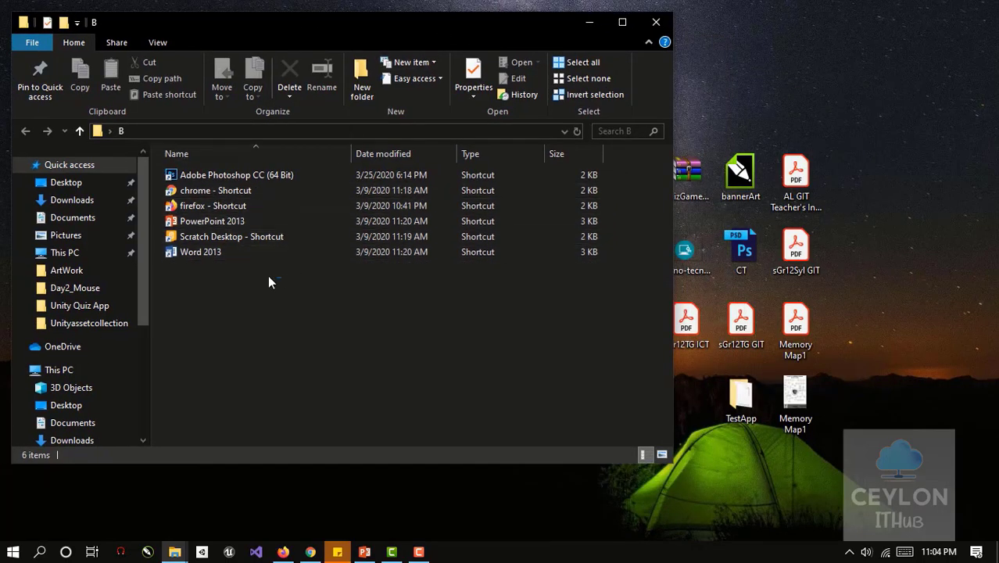
pyautogui.moveTo(267, 276); pyautogui.dragTo(888, 353)
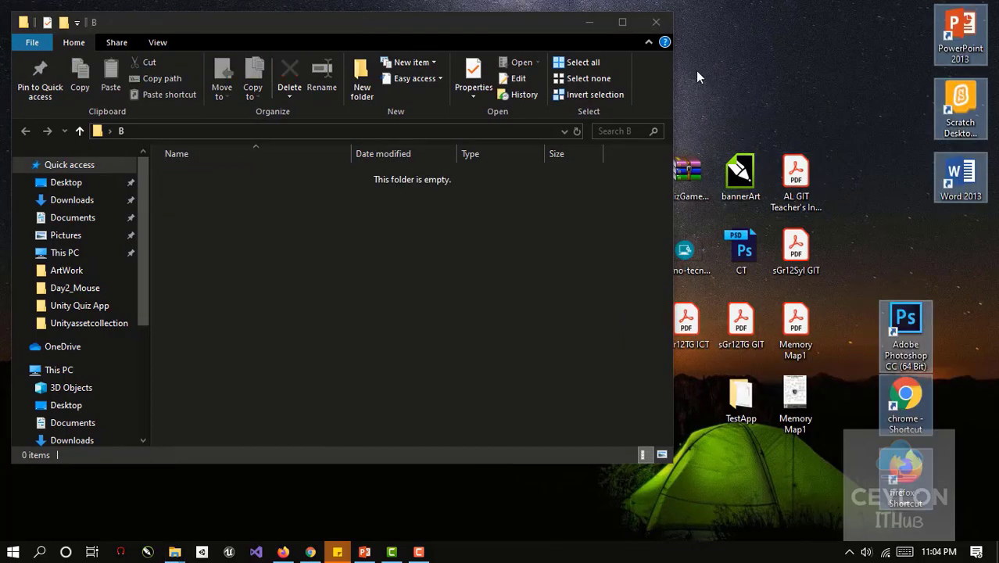
pyautogui.click(656, 22)
# Return the PowerPoint, Scratch and Word shortcuts and the Photoshop, Chrome and Firefox shortcuts to the middle group above PotPlayer and Excel.
pyautogui.moveTo(874, 25); pyautogui.dragTo(991, 200)
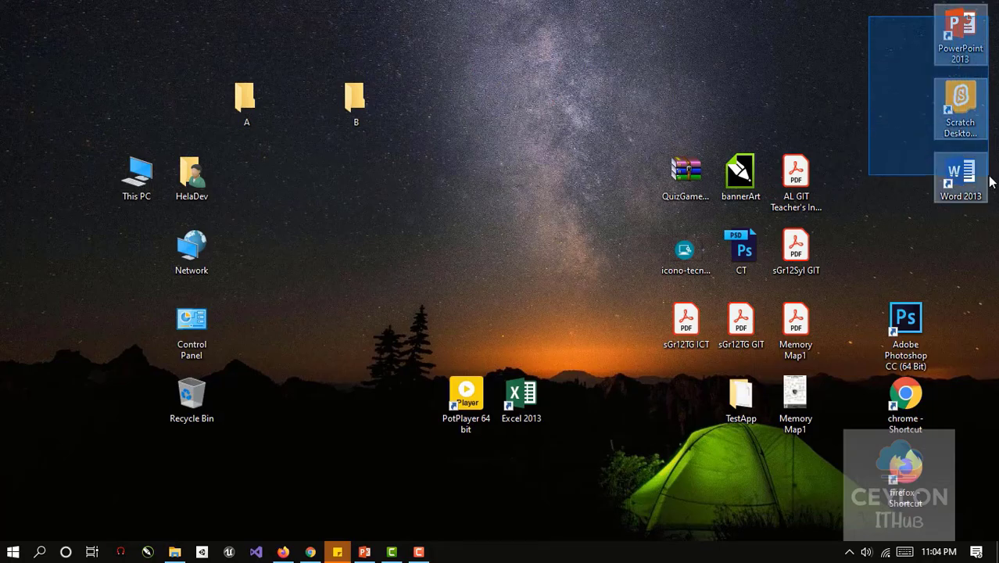
pyautogui.moveTo(967, 52); pyautogui.dragTo(470, 172)
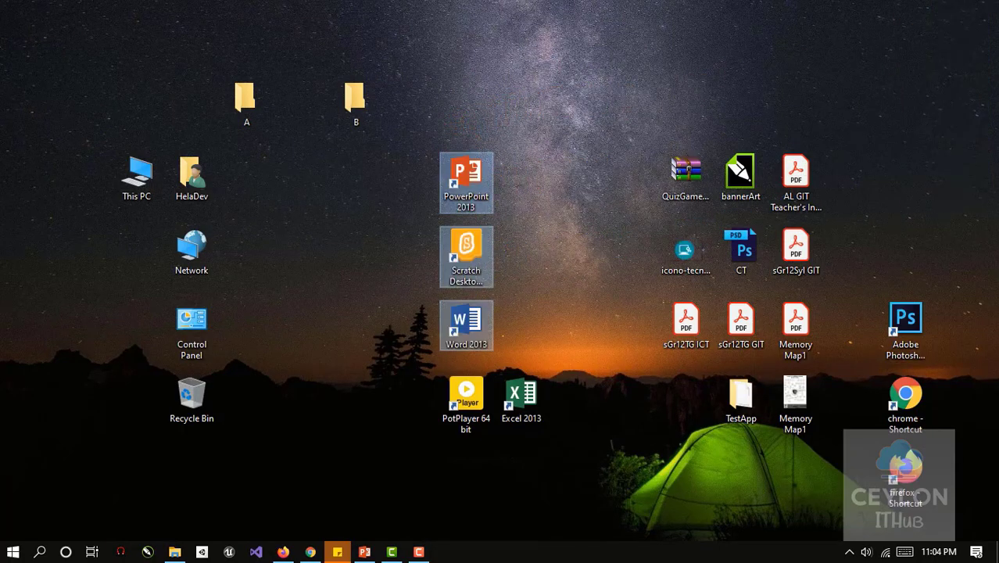
pyautogui.moveTo(977, 344); pyautogui.dragTo(874, 512)
pyautogui.moveTo(903, 353); pyautogui.dragTo(566, 213)
pyautogui.click(531, 93)
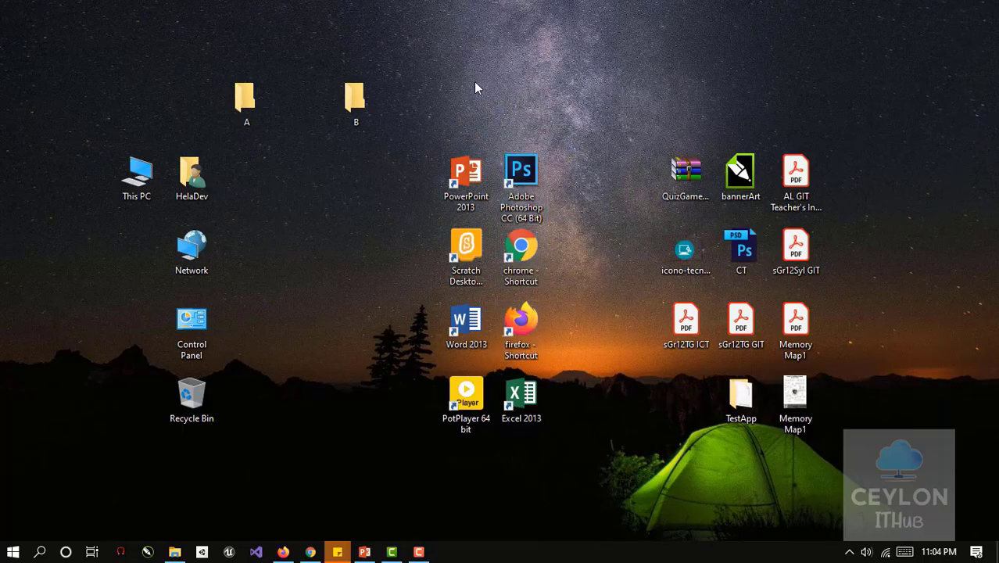
# Permanently delete folders A and B from the desktop.
pyautogui.moveTo(477, 78); pyautogui.dragTo(234, 118)
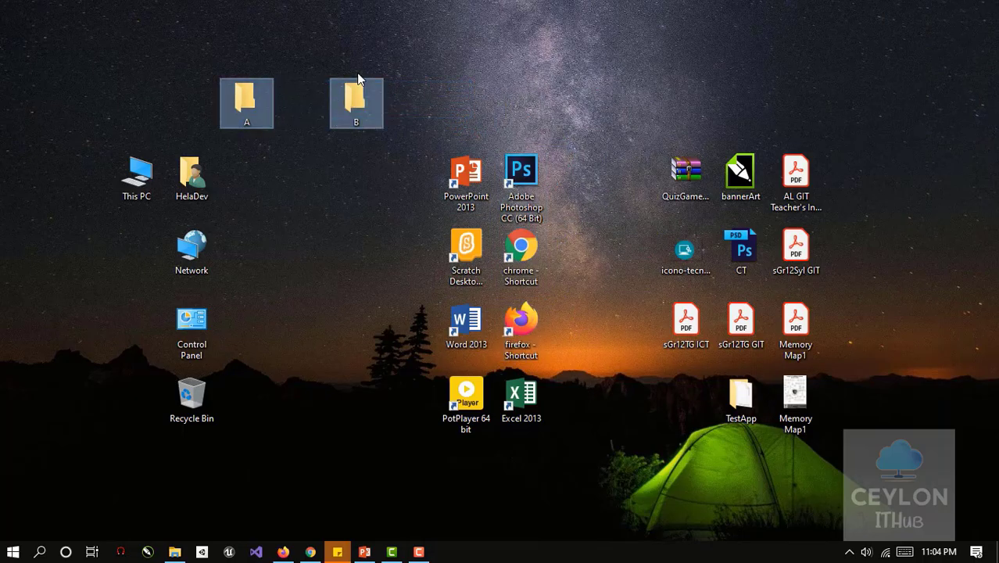
pyautogui.hotkey('shift', 'Delete')
pyautogui.press('Return')
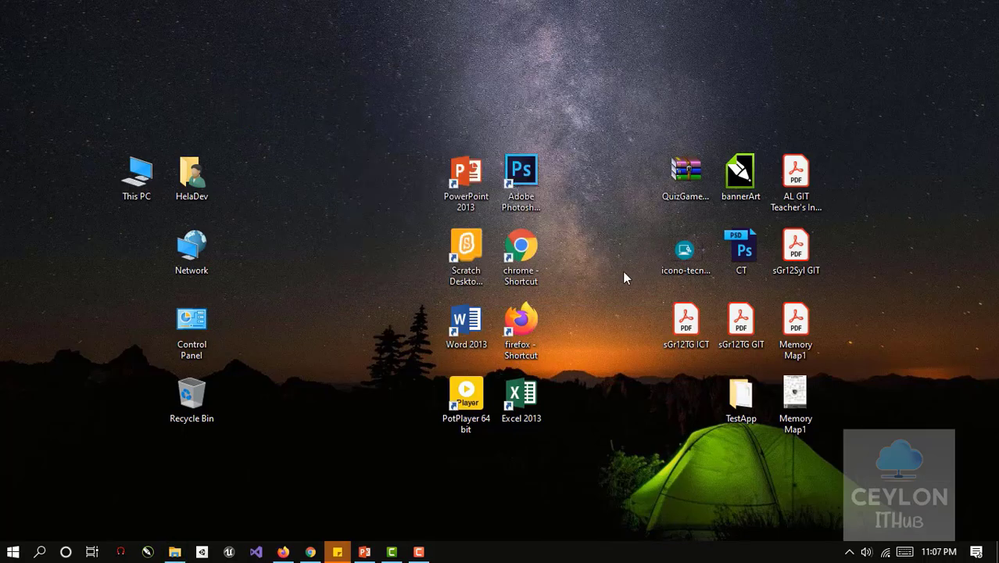
# Switch to Firefox and copy the last lines of the Wikipedia article's first paragraph.
pyautogui.click(283, 552)
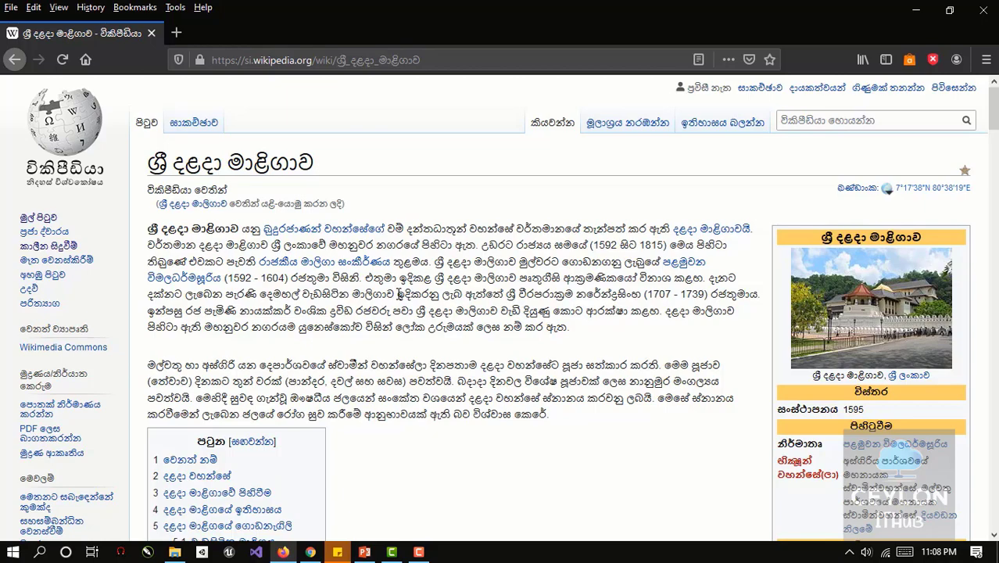
pyautogui.moveTo(399, 294); pyautogui.dragTo(591, 342)
pyautogui.click(590, 342)
pyautogui.moveTo(416, 280); pyautogui.dragTo(579, 328)
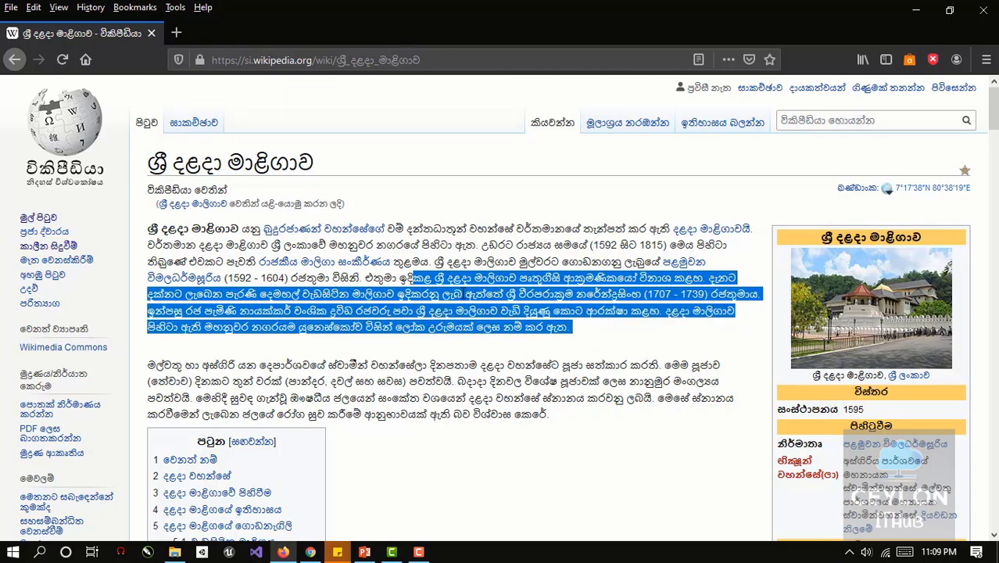
pyautogui.rightClick(463, 282)
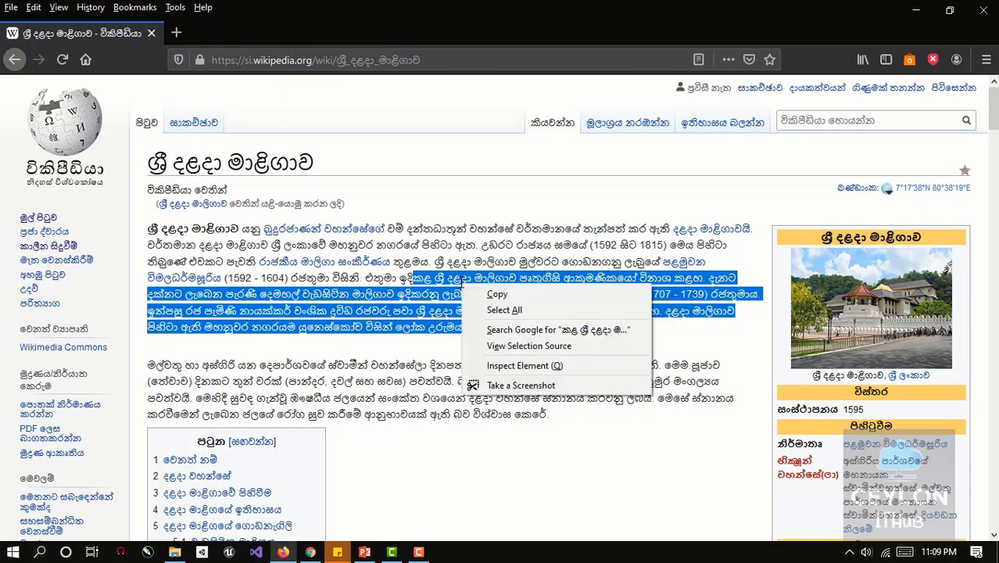
pyautogui.click(496, 294)
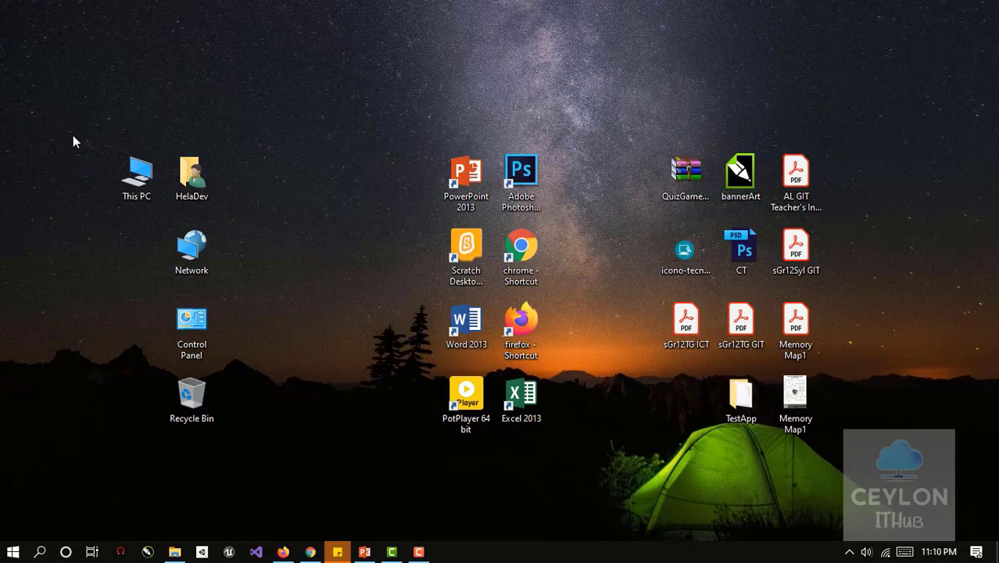
# Open Word 2013 from the desktop and create a blank document.
pyautogui.click(472, 324)
pyautogui.doubleClick(472, 324)
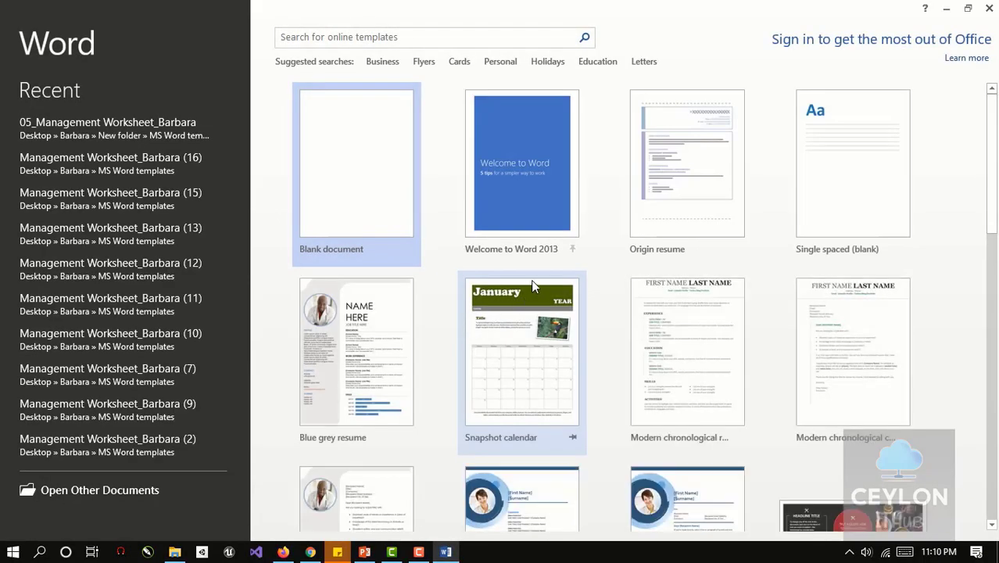
pyautogui.click(381, 225)
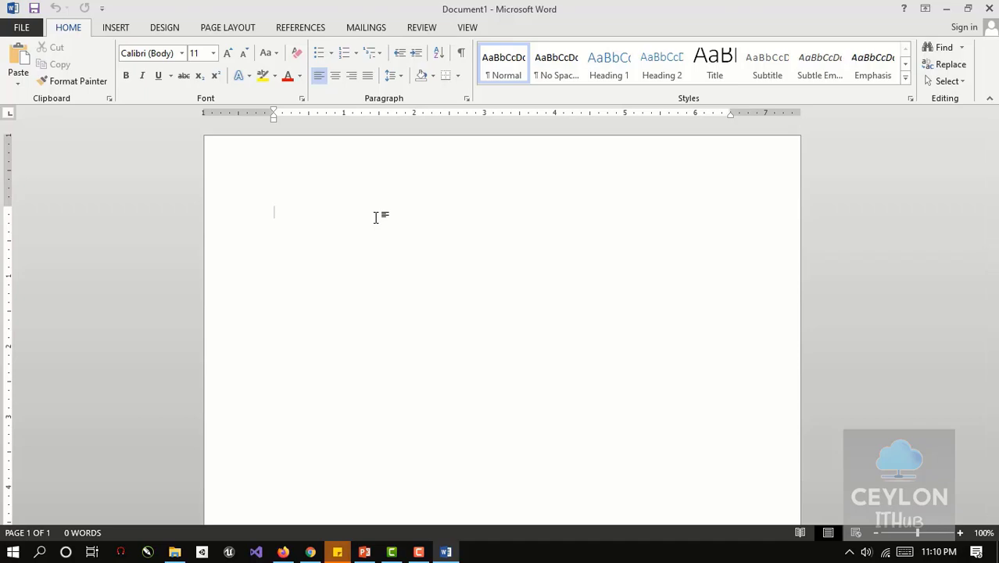
# Fill the blank document with sample text using =rand(5,6).
pyautogui.write('=rand(5,6)')
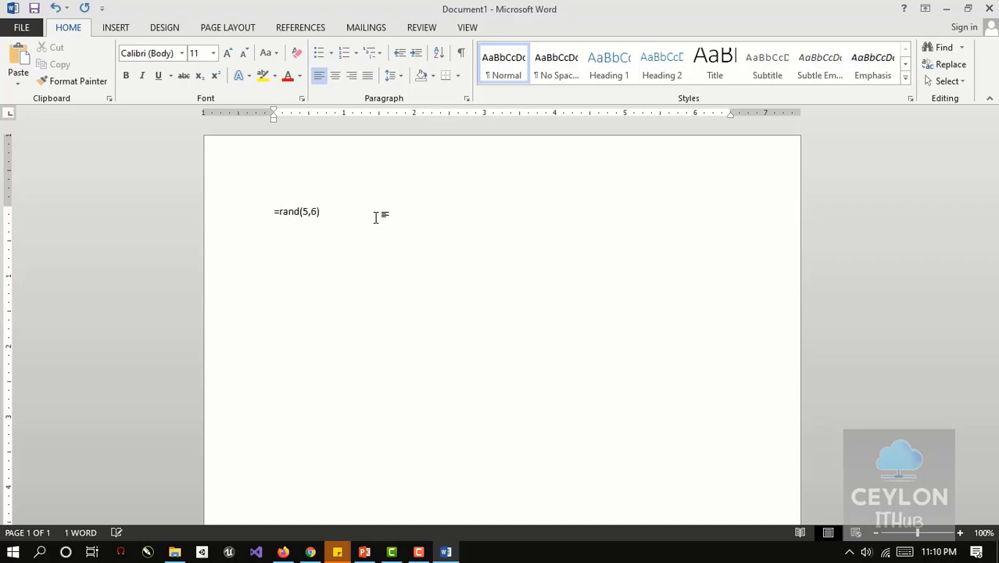
pyautogui.press('Return')
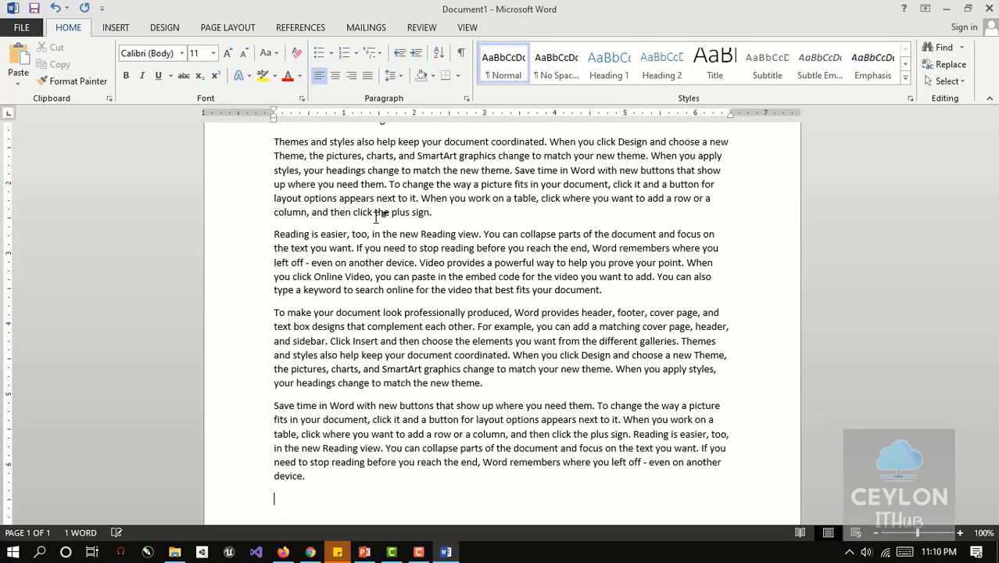
pyautogui.scroll(4, 367, 210)
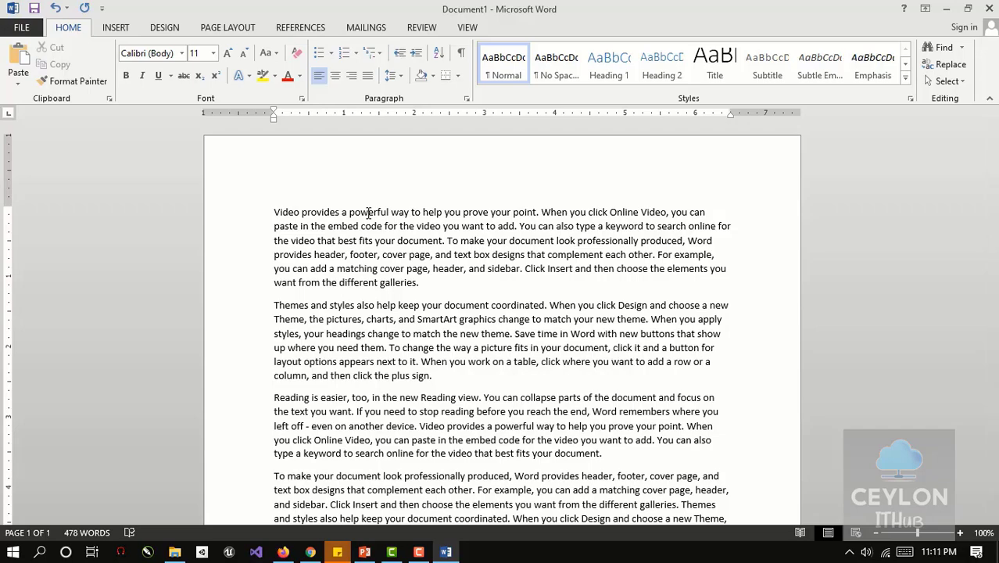
# Select the single words "powerful", "header", "footer", "paste", "embed" and "You" one after another in the first paragraph.
pyautogui.doubleClick(368, 212)
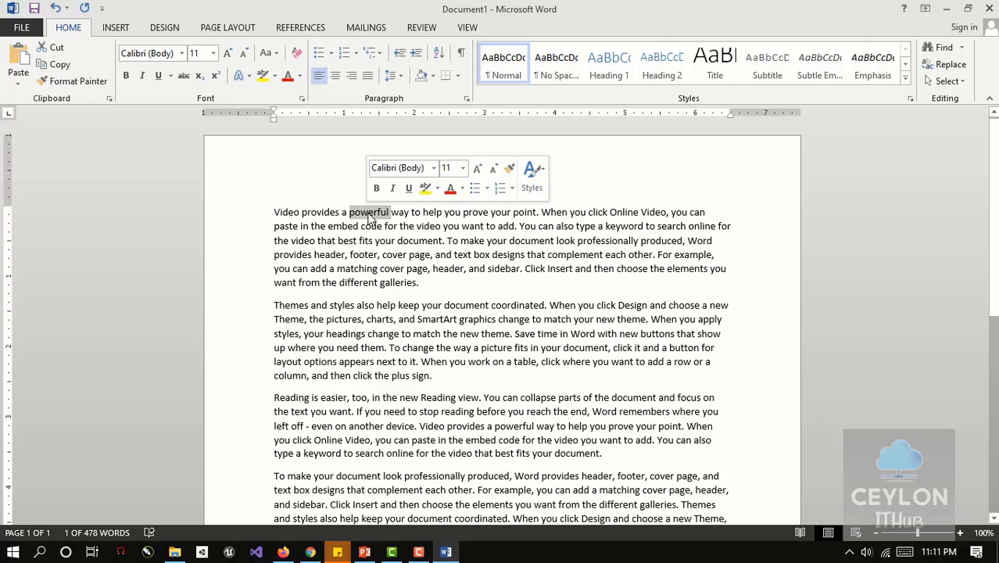
pyautogui.doubleClick(447, 269)
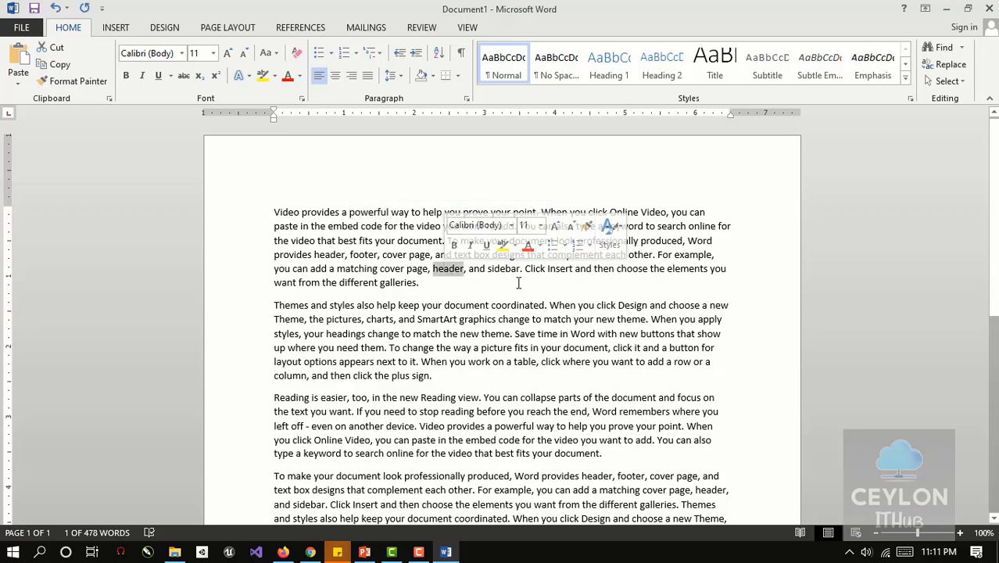
pyautogui.doubleClick(364, 256)
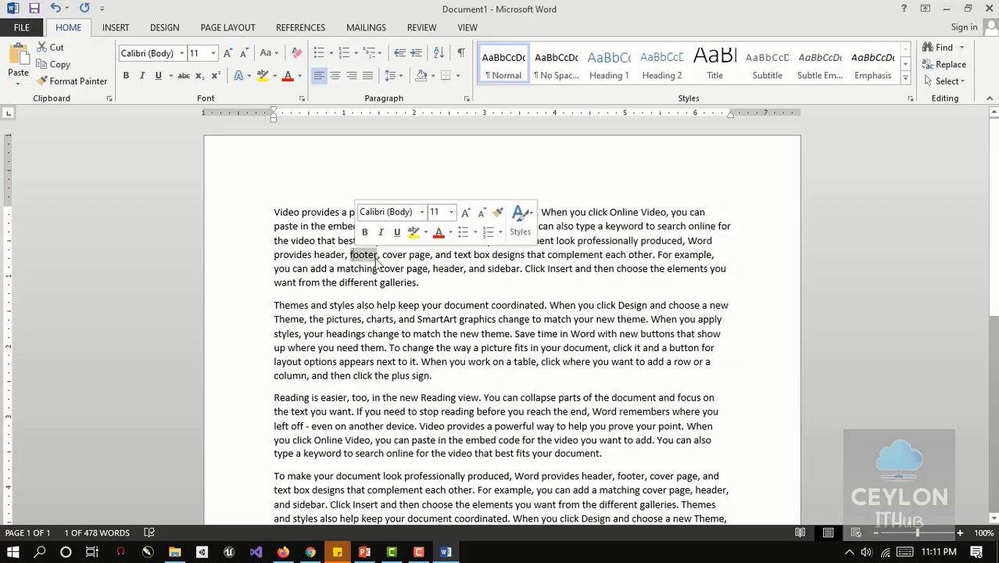
pyautogui.click(274, 228)
pyautogui.moveTo(274, 228); pyautogui.dragTo(299, 228)
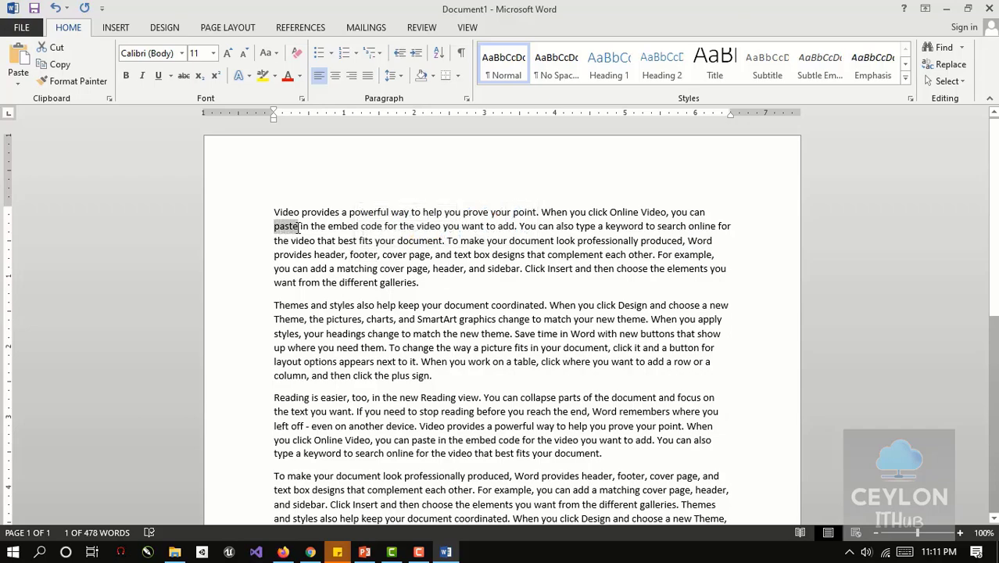
pyautogui.doubleClick(349, 227)
pyautogui.doubleClick(533, 227)
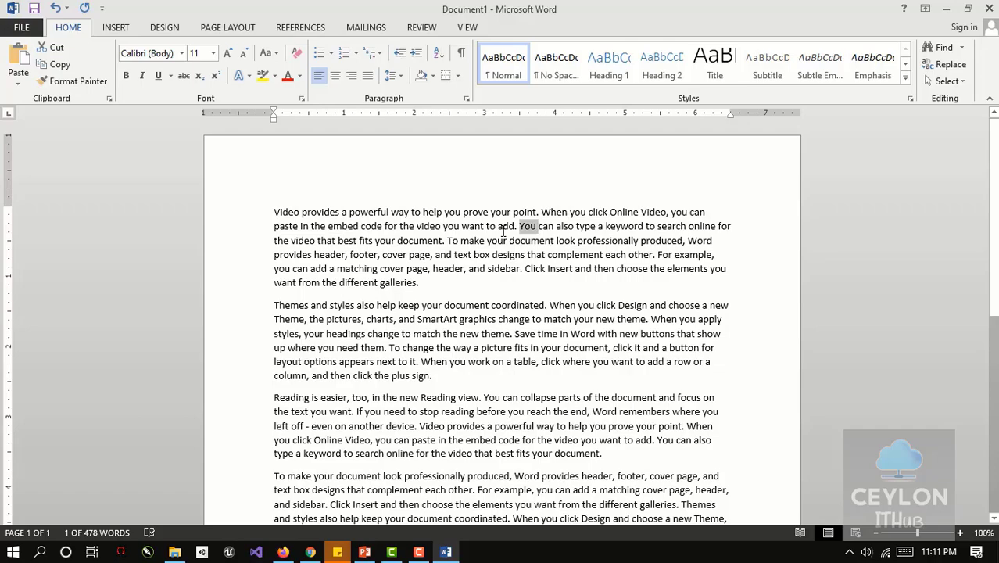
# Select the first, second and third whole paragraphs of the sample text one after another.
pyautogui.click(946, 9)
pyautogui.click(409, 245)
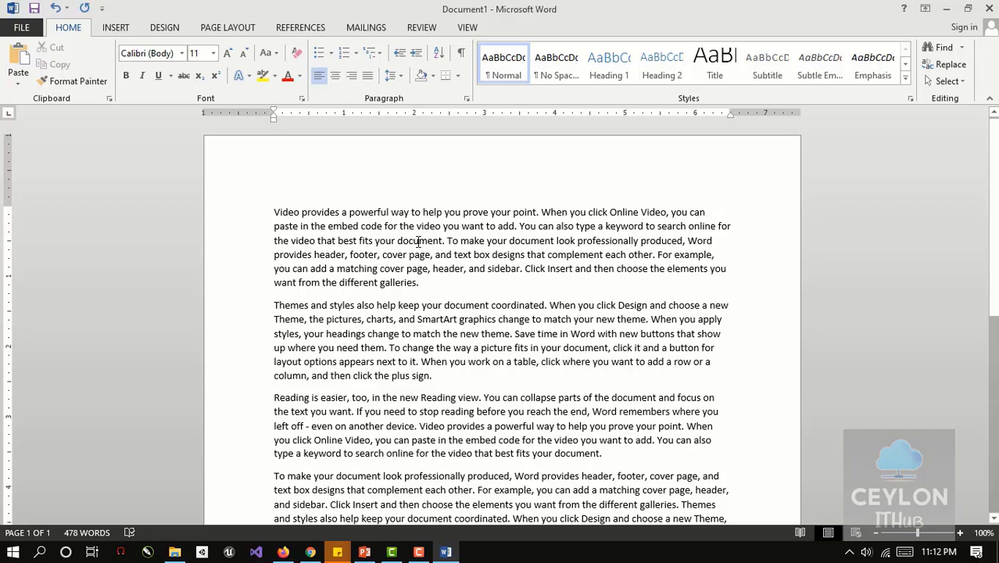
pyautogui.tripleClick(419, 242)
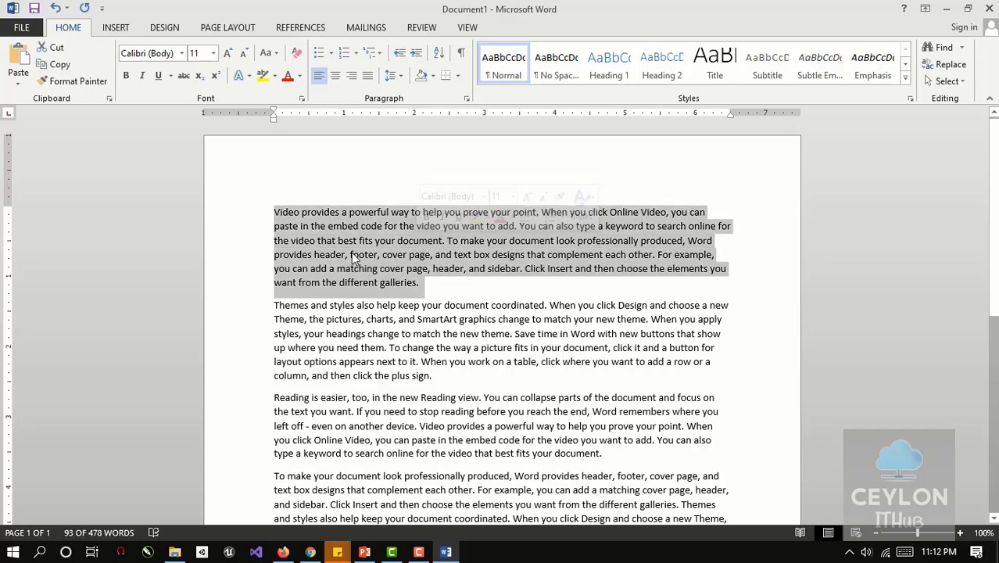
pyautogui.tripleClick(440, 325)
pyautogui.scroll(-3, 441, 327)
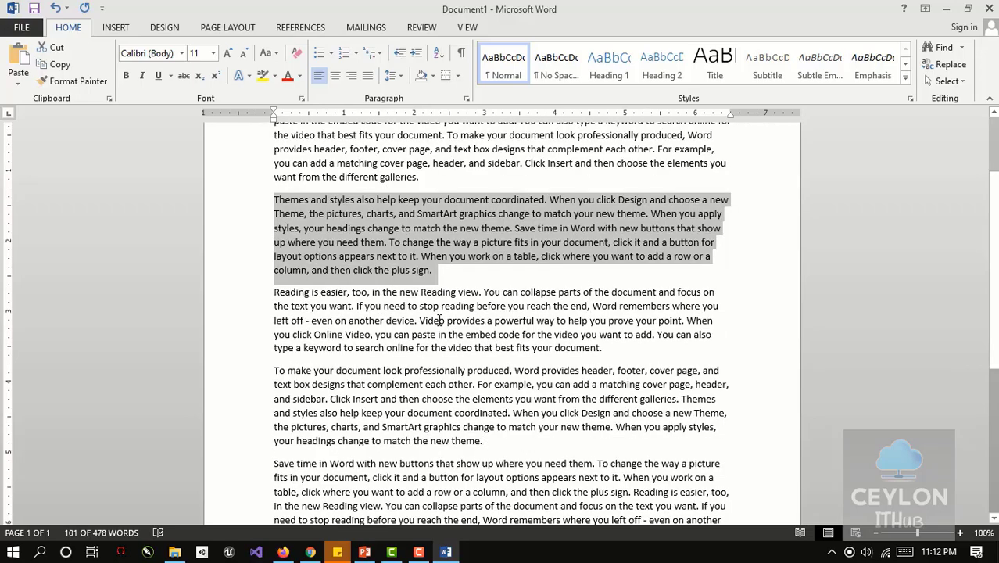
pyautogui.tripleClick(440, 320)
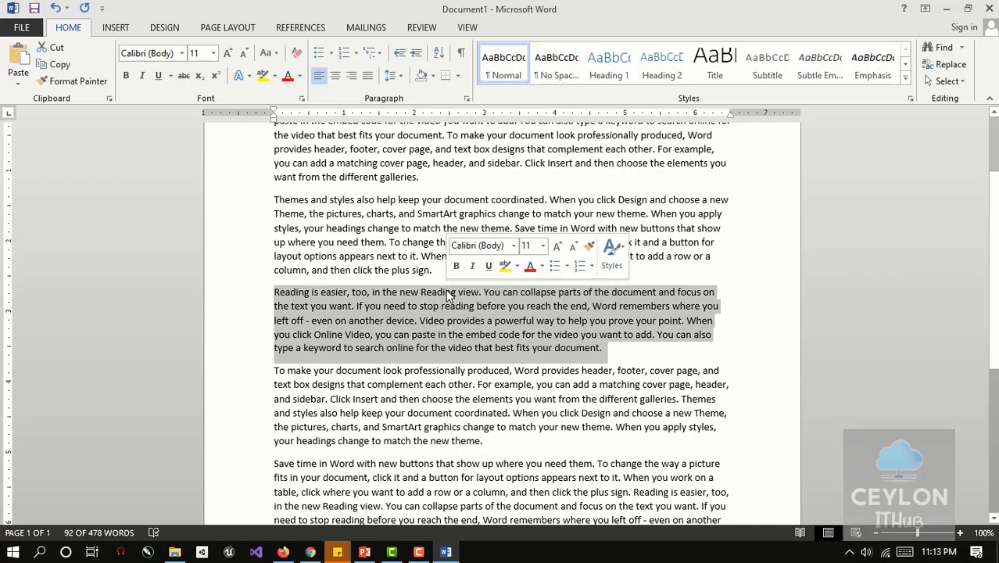
# Switch to Firefox and select the whole second paragraph of the Wikipedia article, clearing the selection and selecting it again.
pyautogui.click(283, 552)
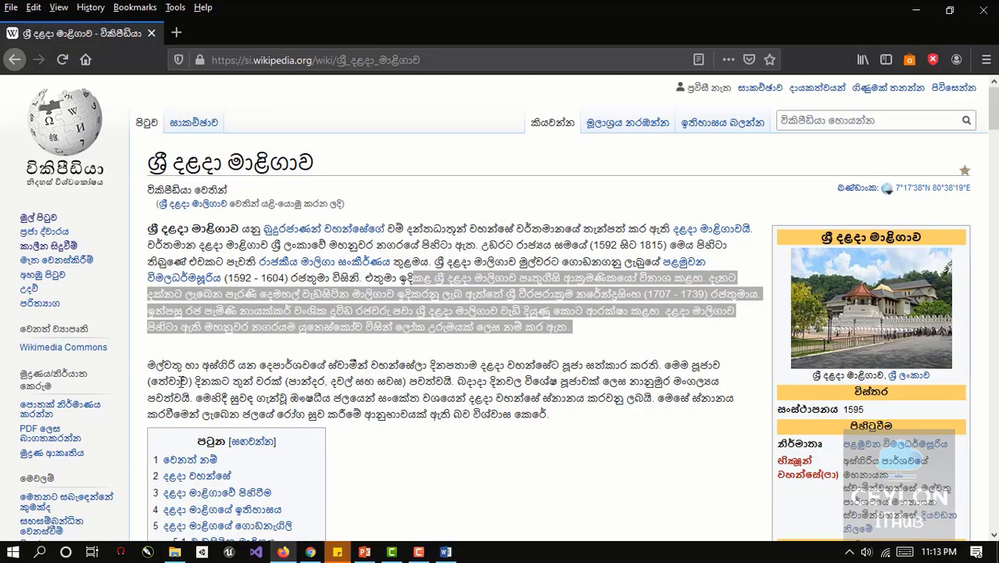
pyautogui.moveTo(149, 365); pyautogui.dragTo(559, 409)
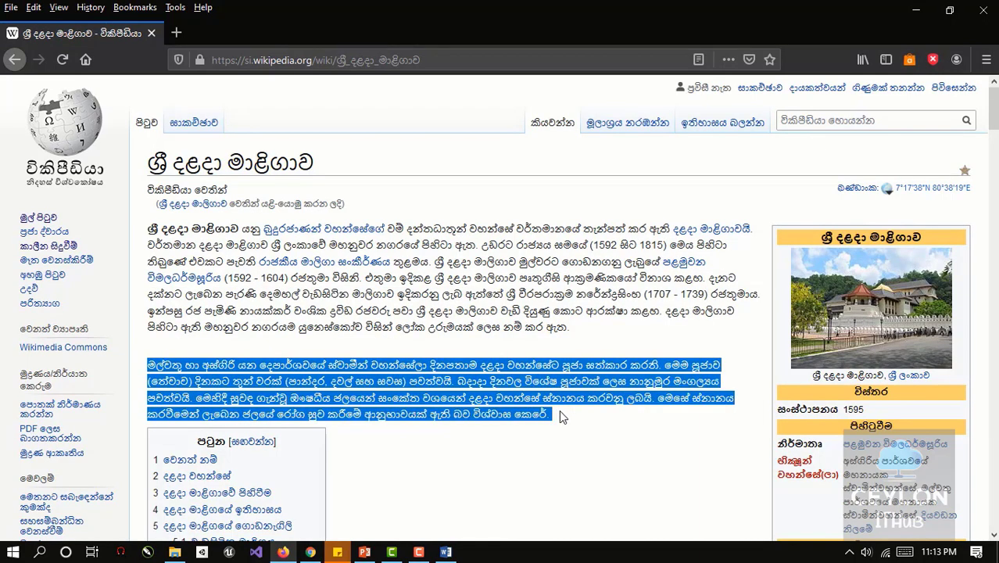
pyautogui.click(453, 394)
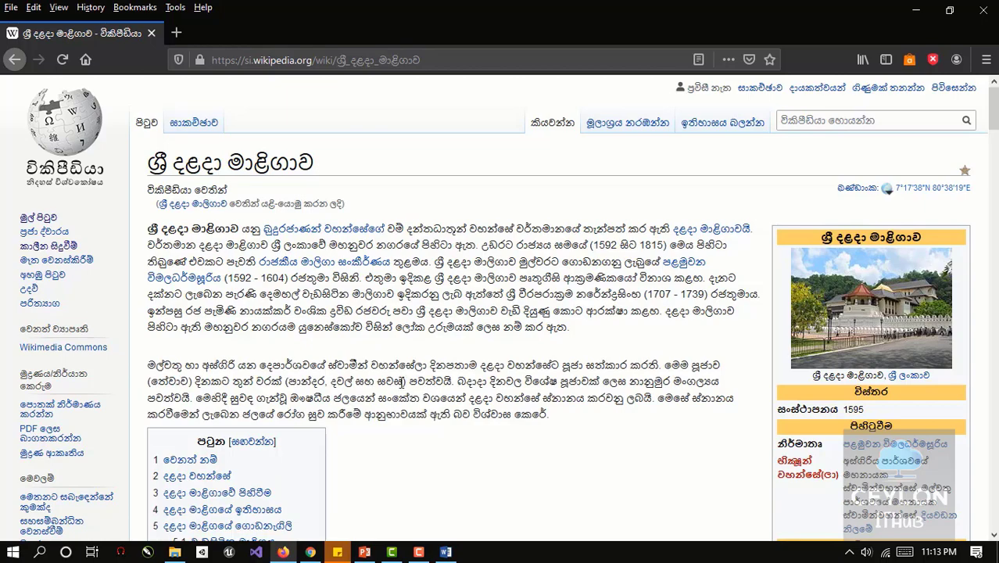
pyautogui.tripleClick(420, 381)
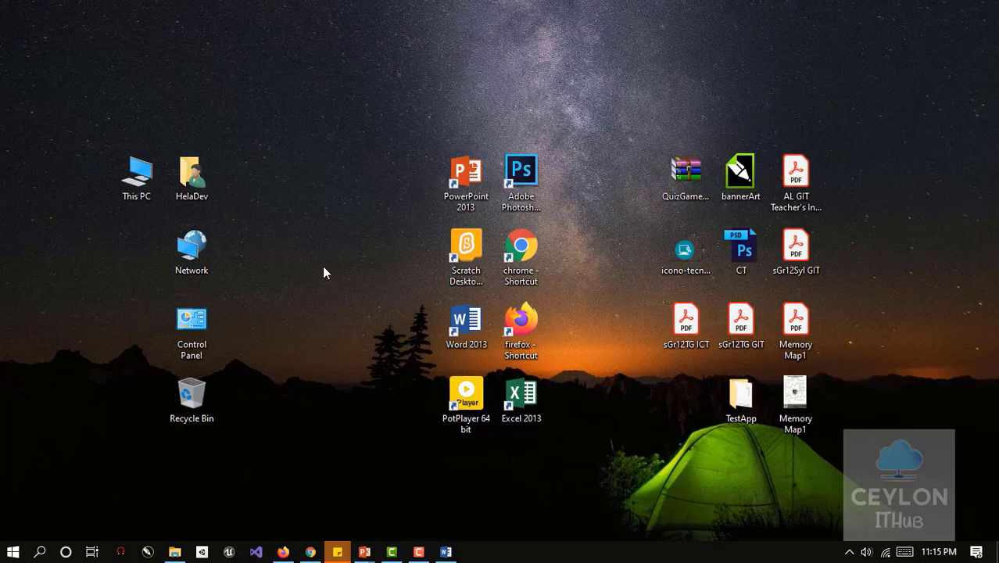
# Show the context menu of an empty desktop area and dismiss it without choosing a command.
pyautogui.rightClick(298, 187)
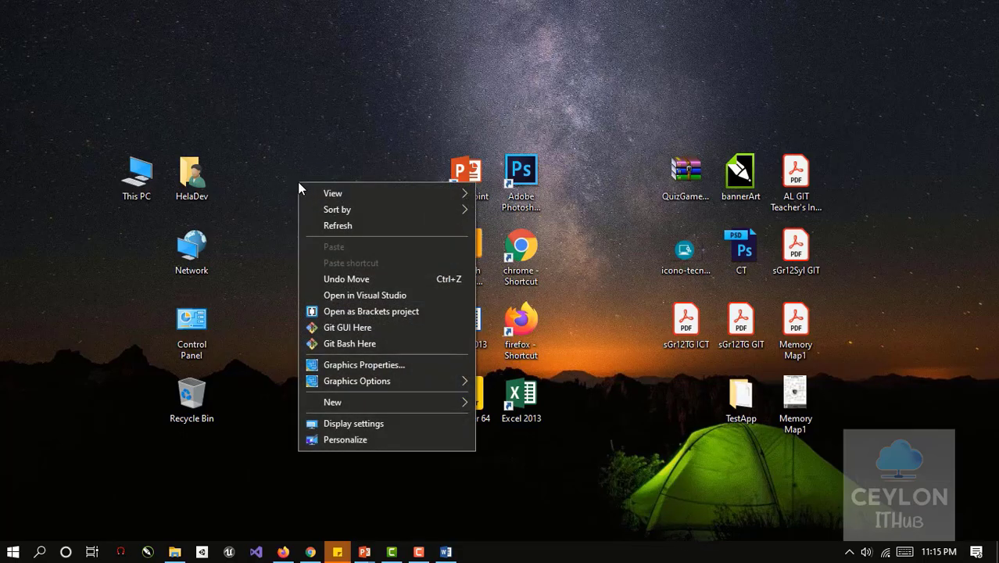
pyautogui.rightClick(269, 166)
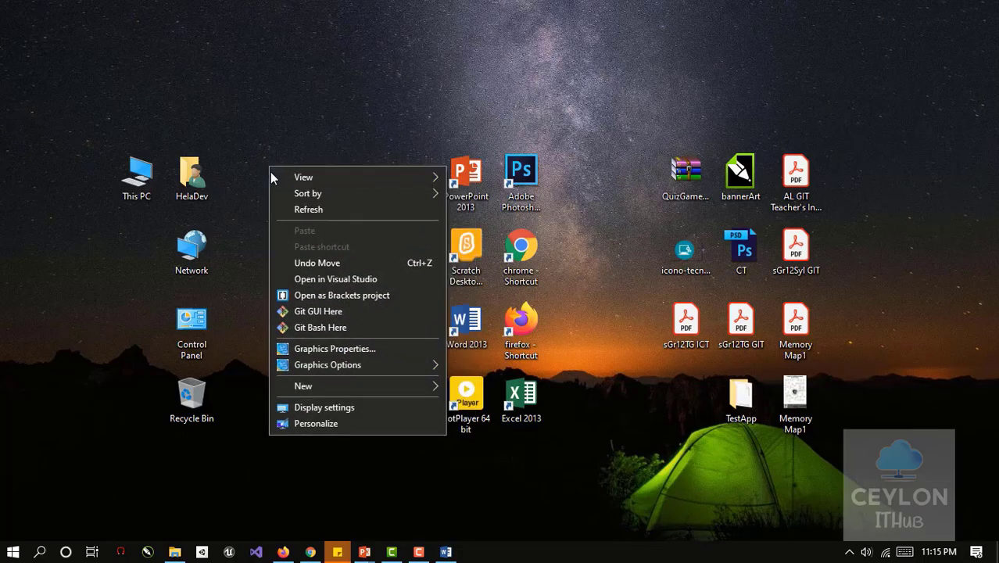
pyautogui.moveTo(273, 180)
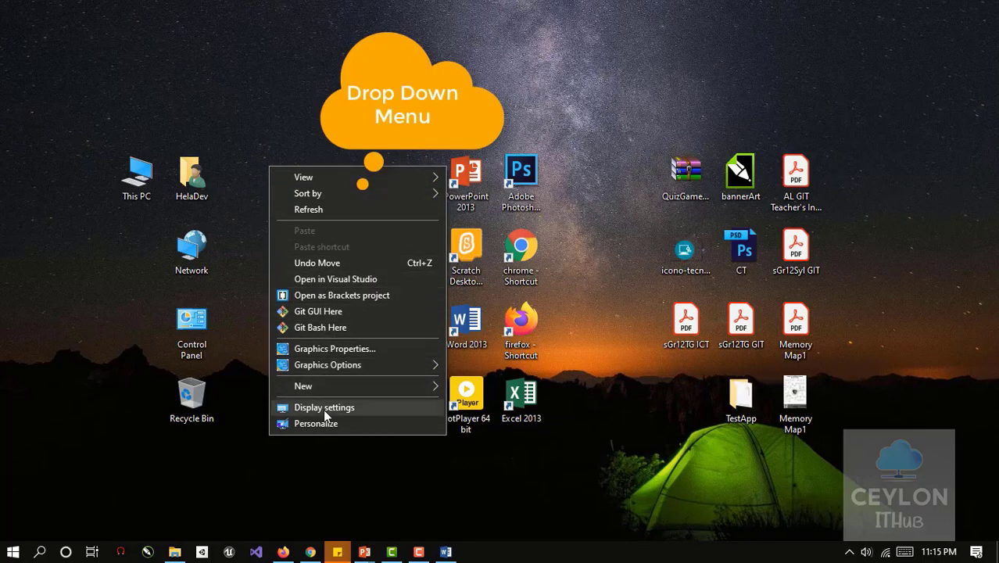
pyautogui.press('Escape')
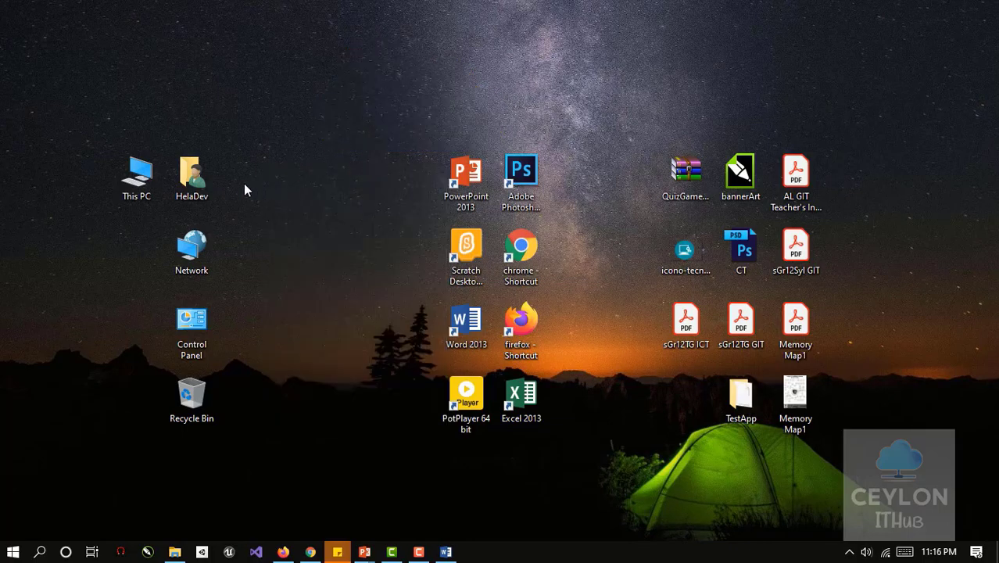
# Show the context menus of This PC, the PowerPoint 2013 shortcut and the sGr12Syl GIT PDF in turn, dismissing each one.
pyautogui.rightClick(141, 179)
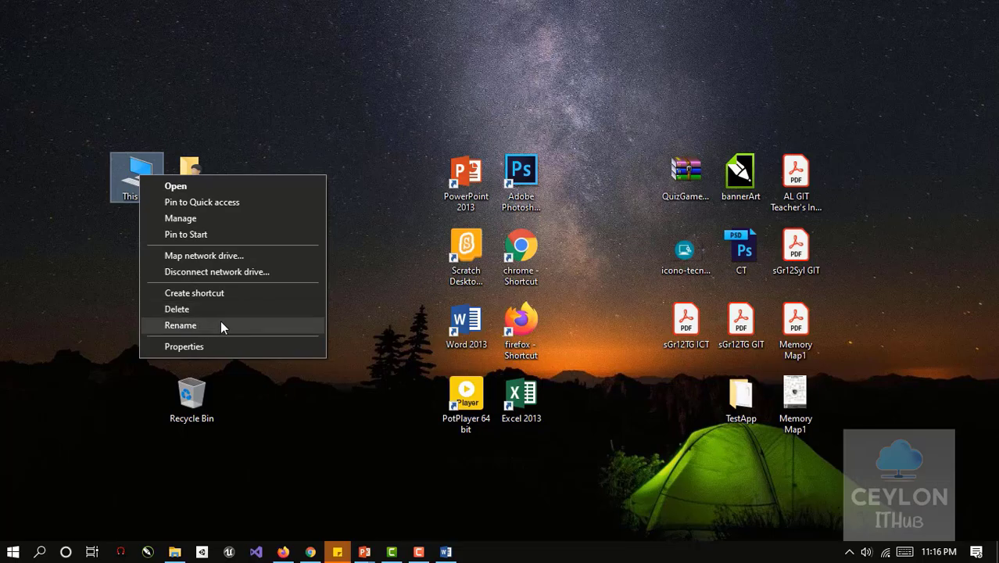
pyautogui.click(464, 178)
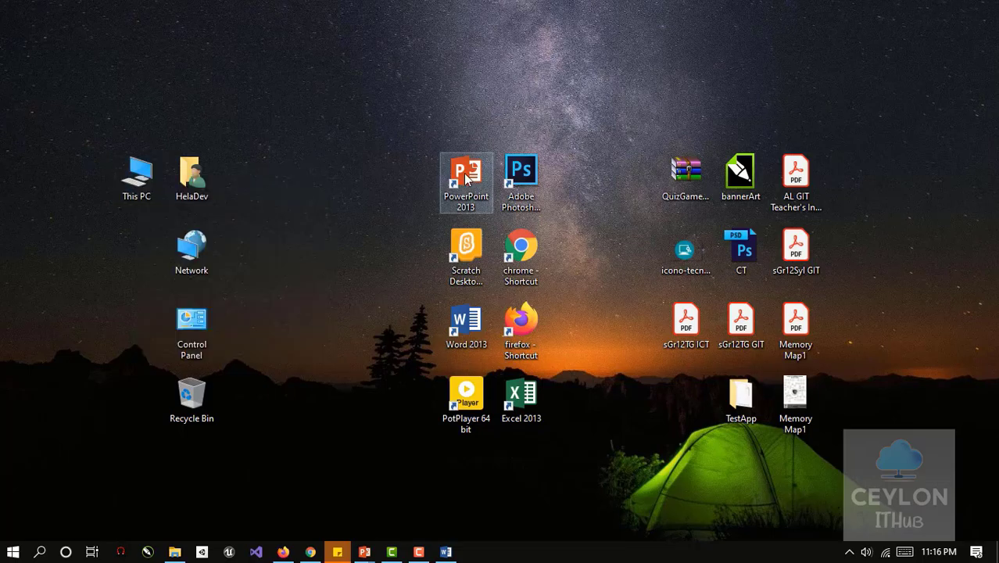
pyautogui.rightClick(464, 179)
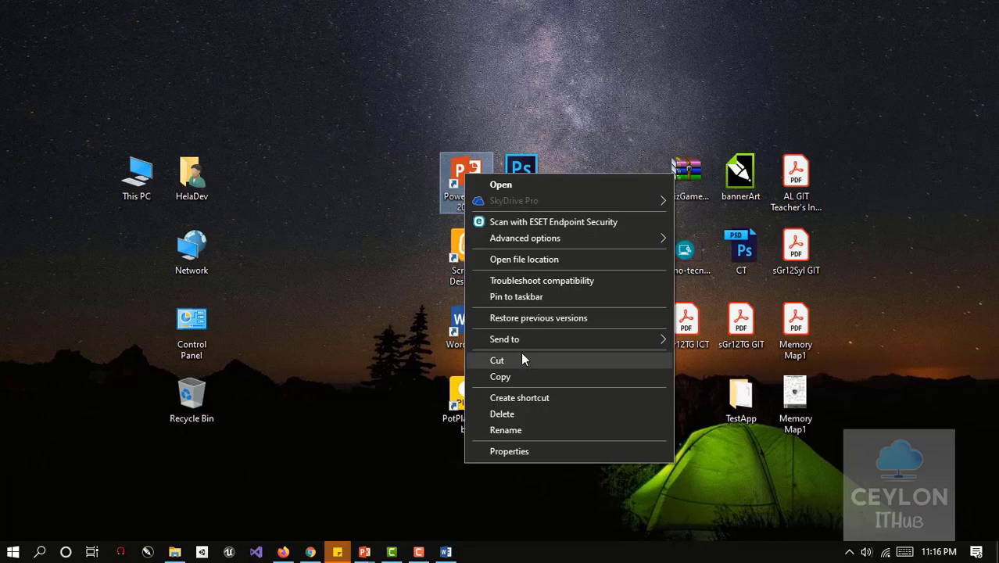
pyautogui.moveTo(533, 343)
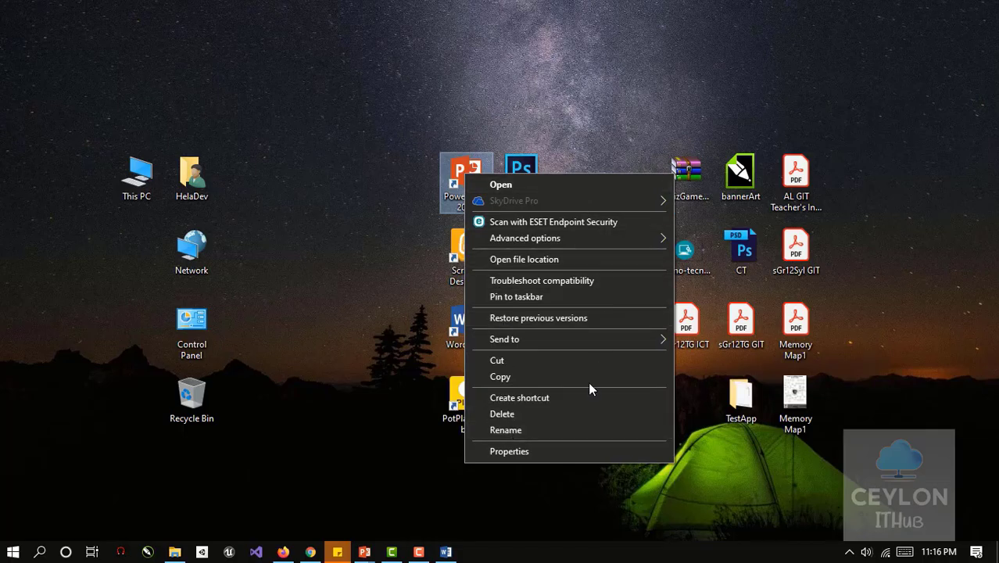
pyautogui.click(424, 249)
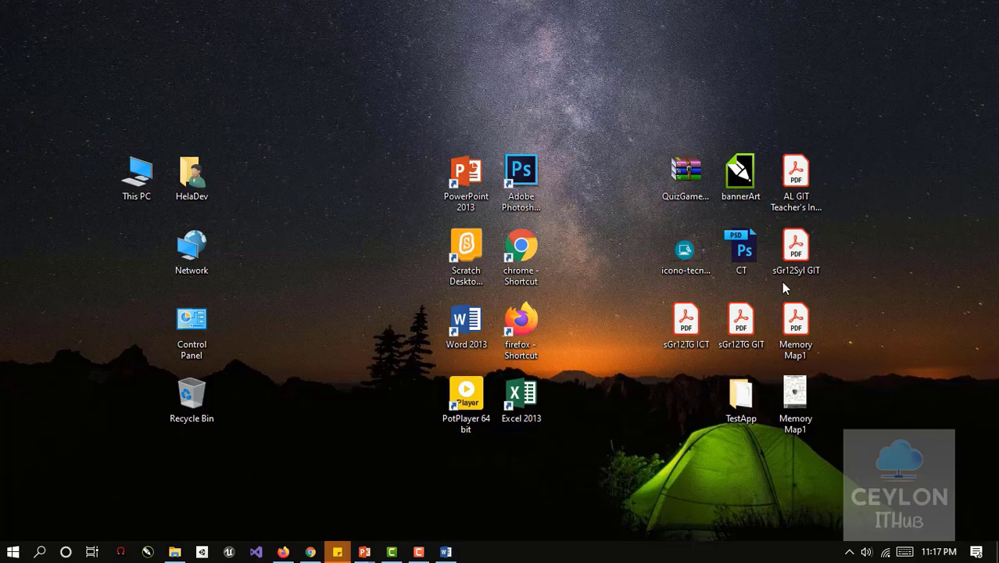
pyautogui.rightClick(788, 250)
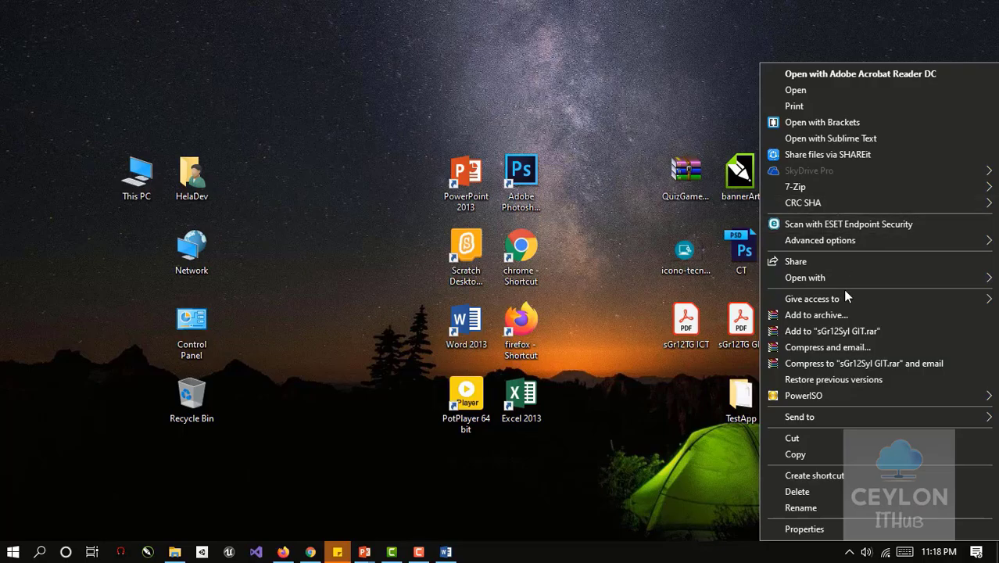
pyautogui.moveTo(833, 420)
pyautogui.click(818, 156)
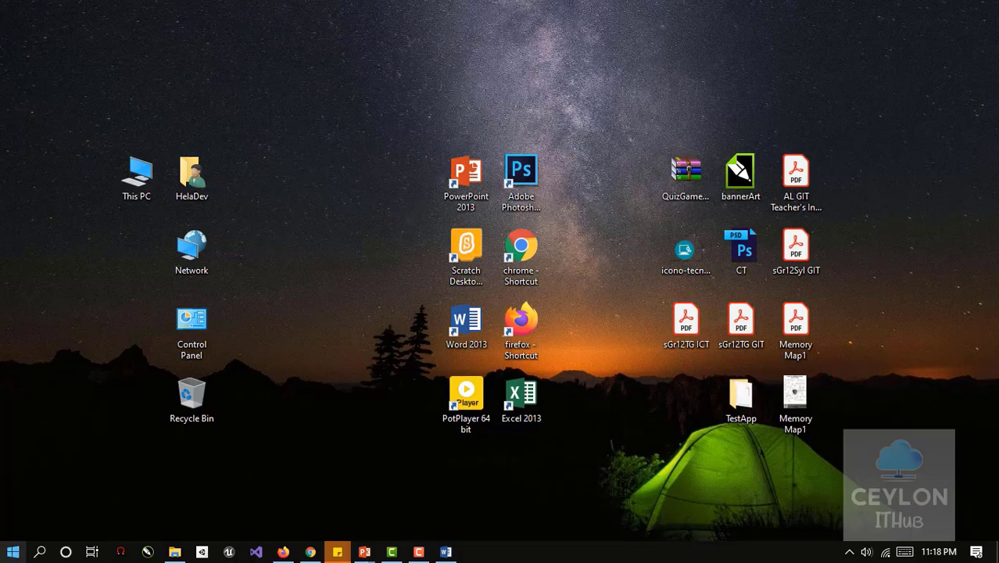
# Show the context menus of Start, an empty taskbar area and the action center icon in turn, dismissing each one.
pyautogui.rightClick(13, 552)
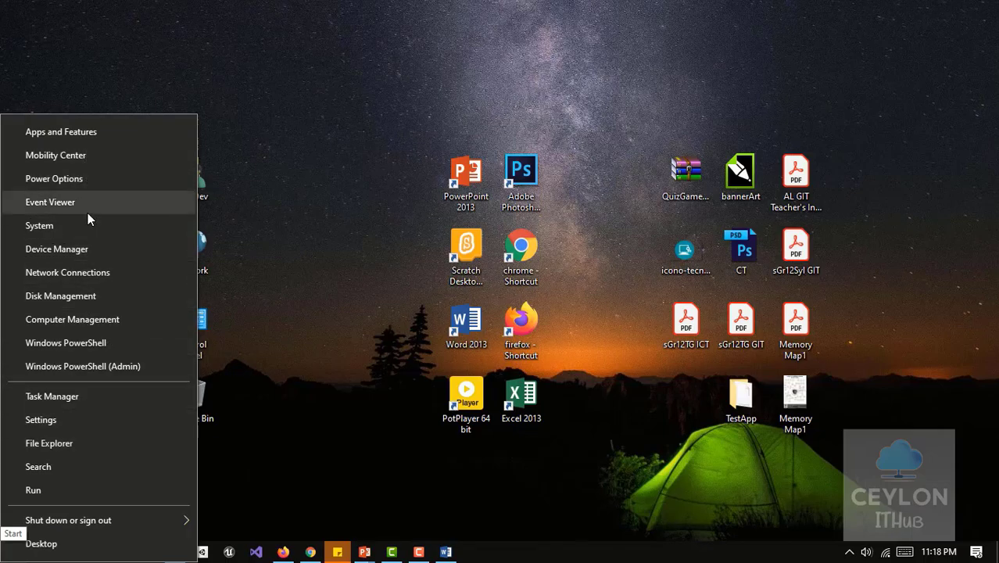
pyautogui.click(480, 526)
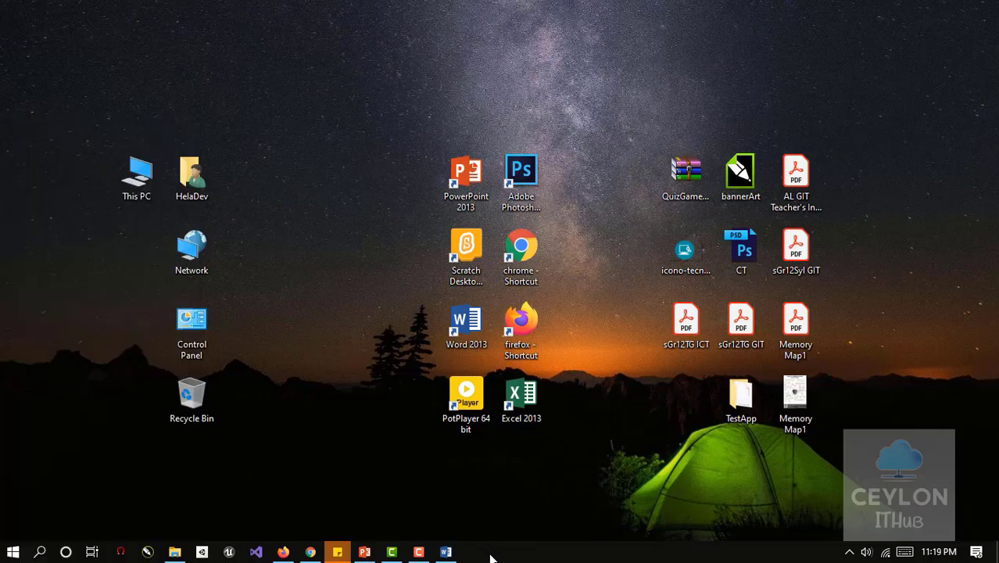
pyautogui.rightClick(491, 557)
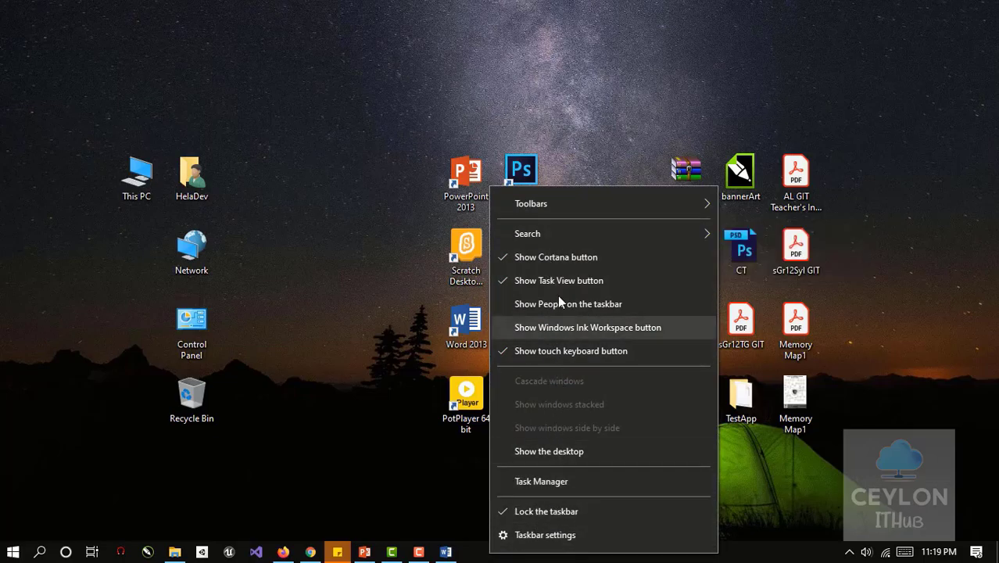
pyautogui.click(654, 440)
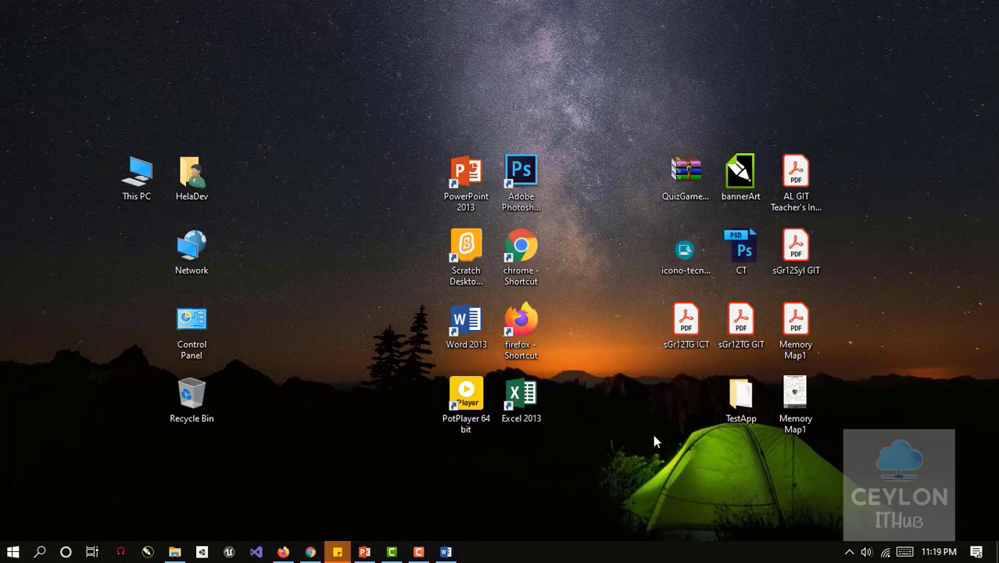
pyautogui.rightClick(976, 552)
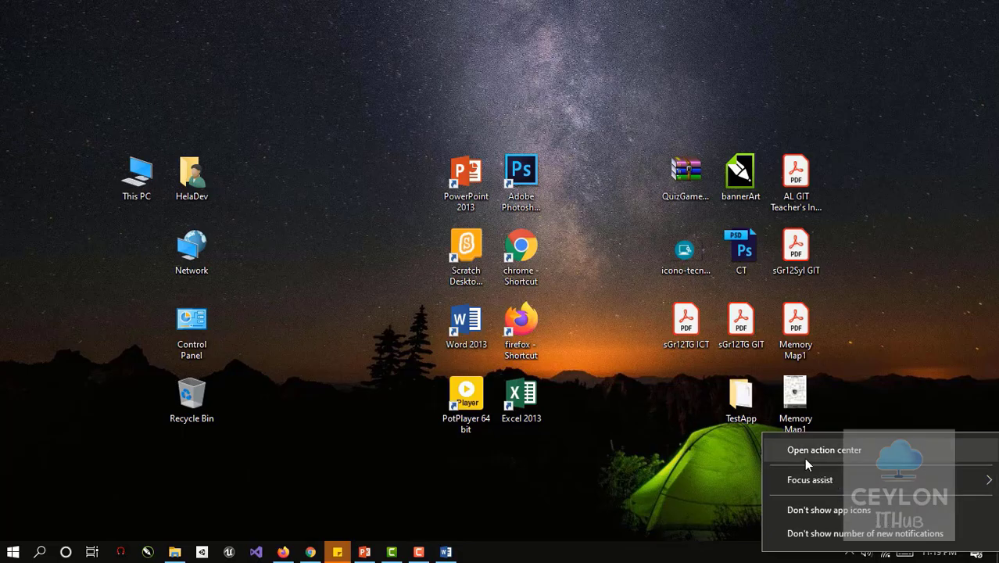
pyautogui.click(631, 359)
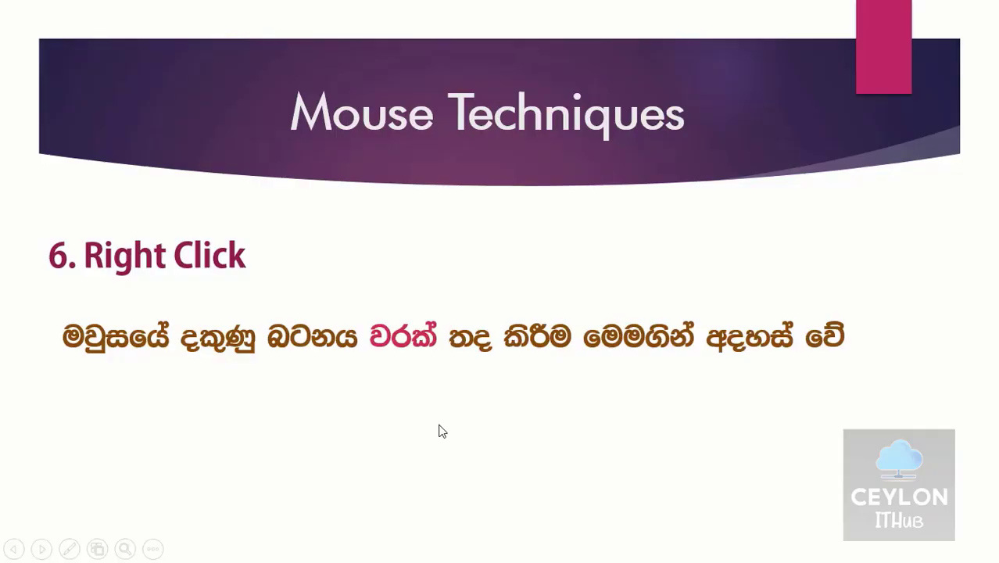
# Advance the slide show to the Scroll slide, switch to the Word document and clear its paragraph selection.
pyautogui.click(442, 431)
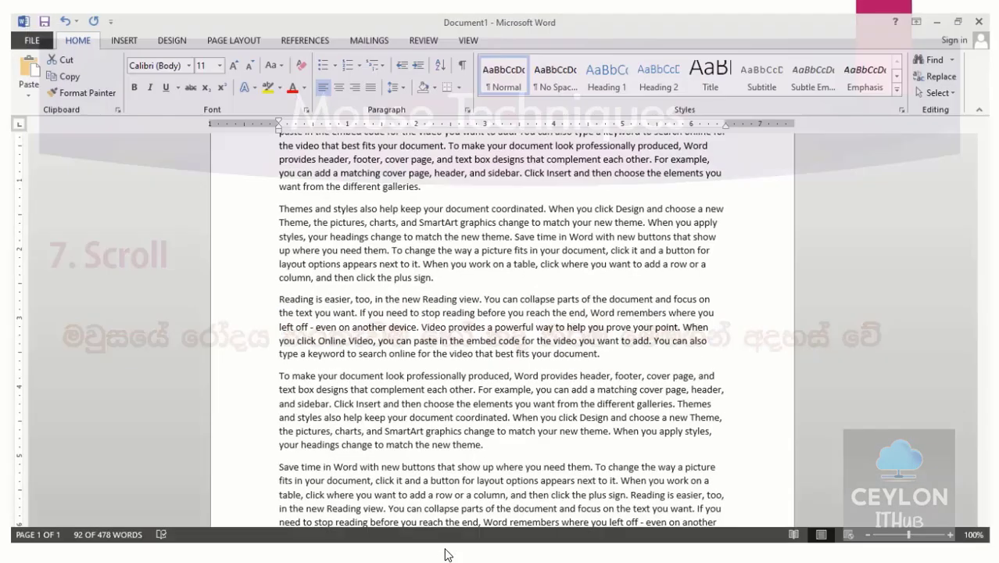
pyautogui.tripleClick(415, 353)
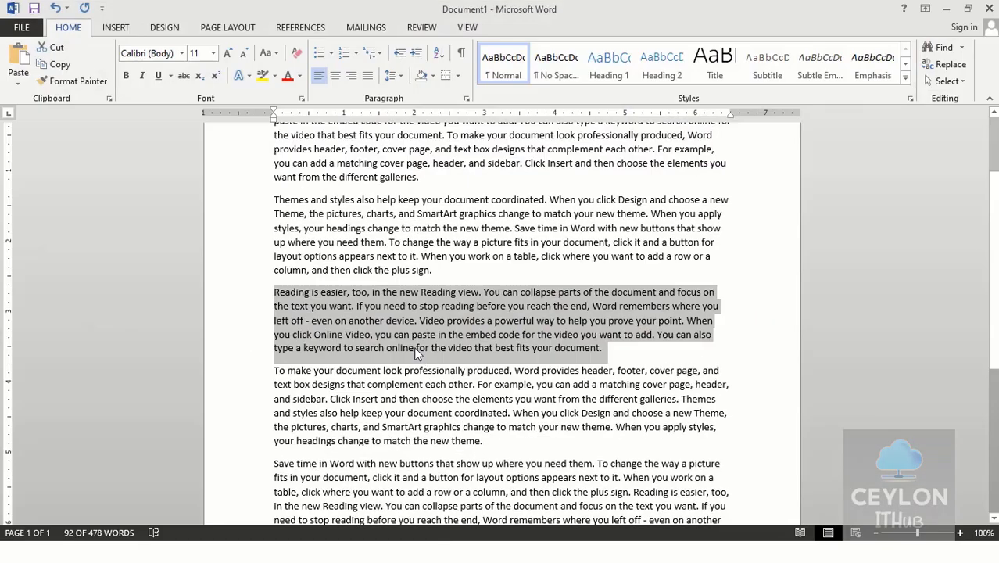
pyautogui.click(390, 269)
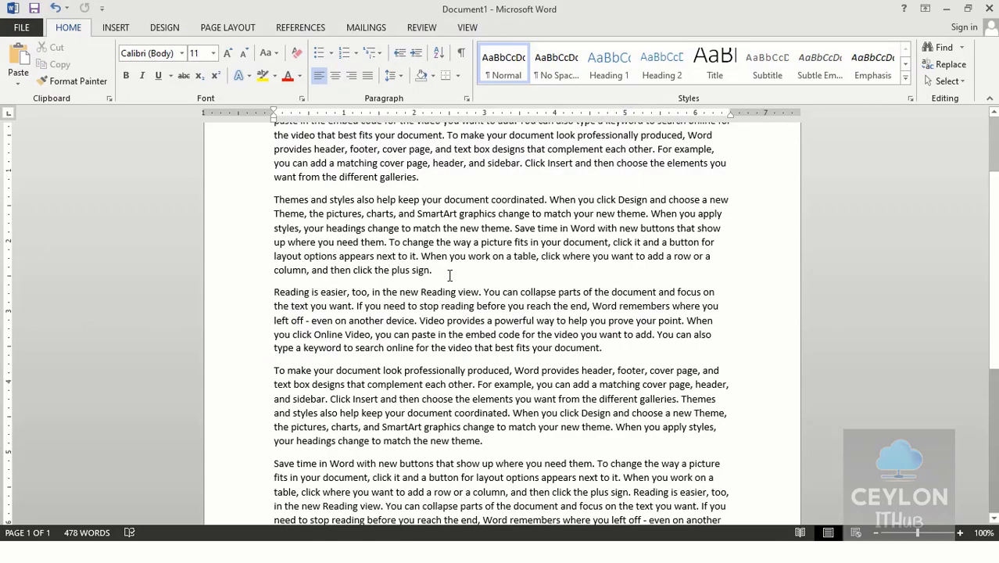
# Scroll repeatedly through the Word document between its first paragraph and the end of the page.
pyautogui.scroll(-2, 449, 276)
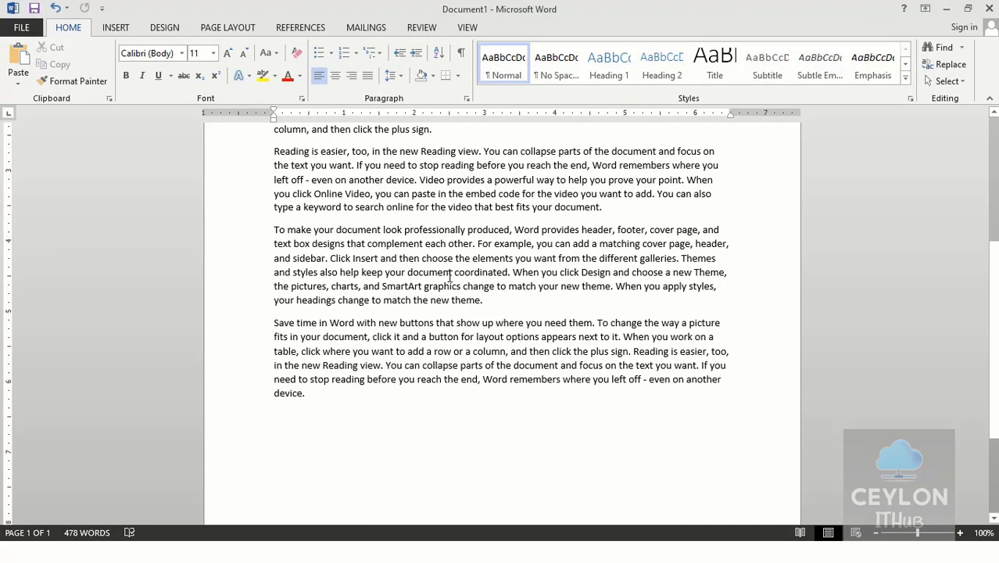
pyautogui.scroll(1, 450, 276)
pyautogui.scroll(4, 450, 275)
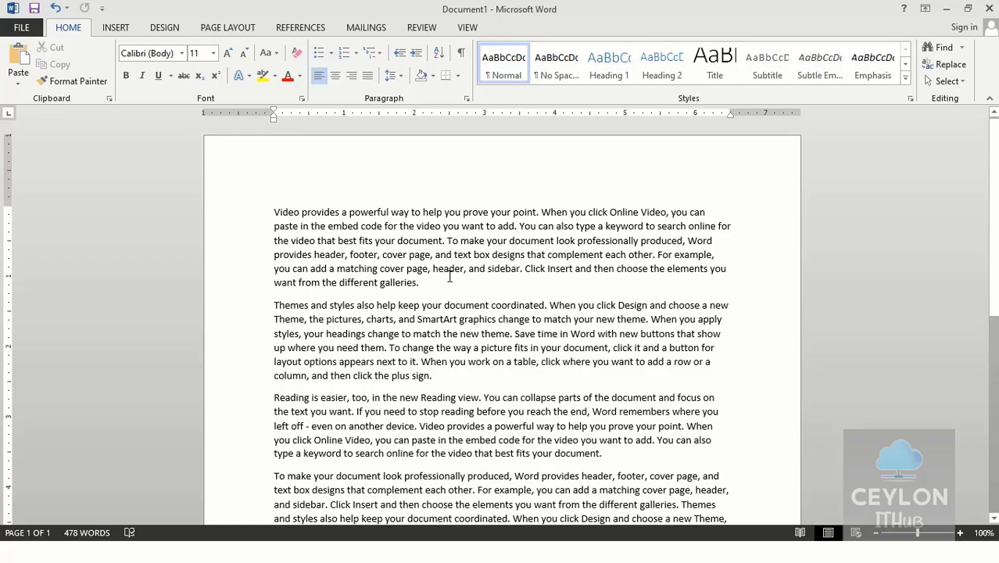
pyautogui.scroll(-4, 450, 275)
pyautogui.scroll(-4, 449, 276)
pyautogui.scroll(7, 450, 276)
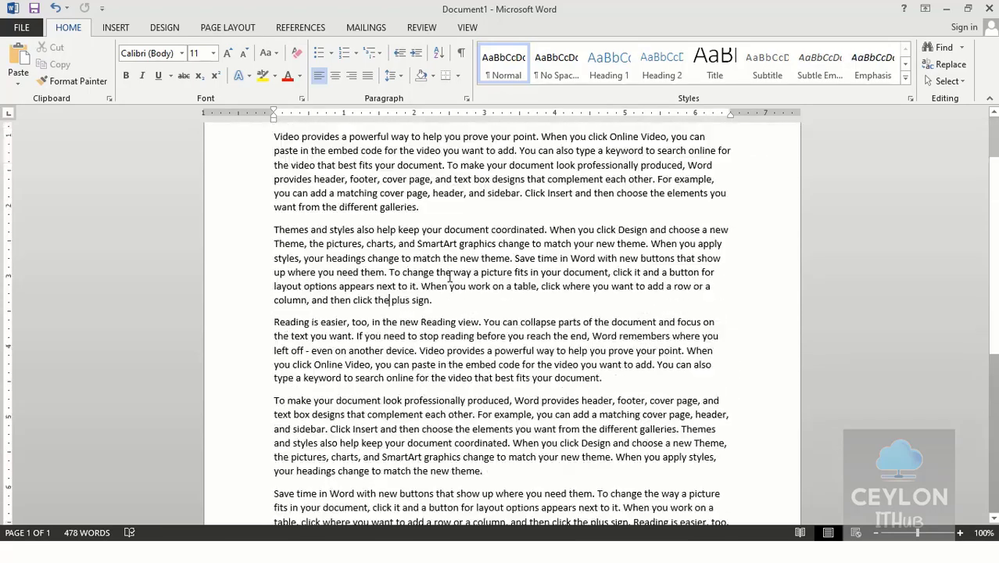
pyautogui.scroll(-7, 450, 276)
pyautogui.scroll(5, 450, 279)
pyautogui.scroll(-2, 450, 279)
pyautogui.scroll(4, 450, 279)
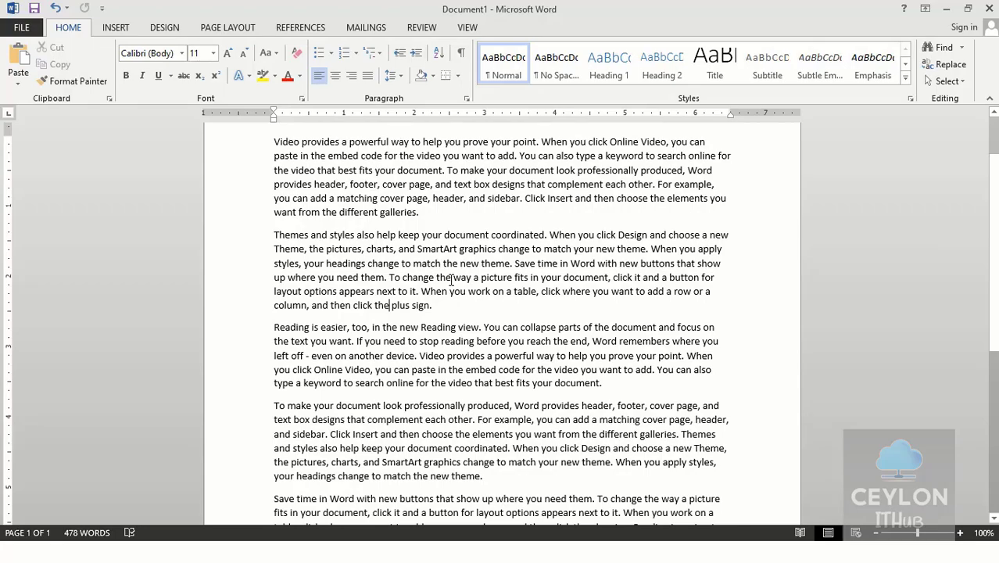
pyautogui.scroll(-1, 451, 279)
pyautogui.scroll(-10, 451, 279)
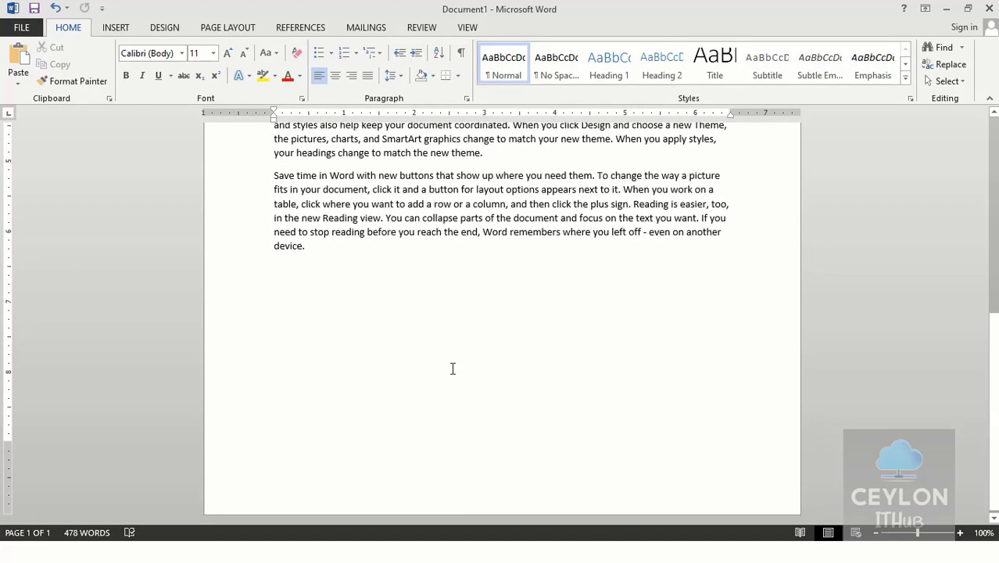
pyautogui.scroll(16, 455, 369)
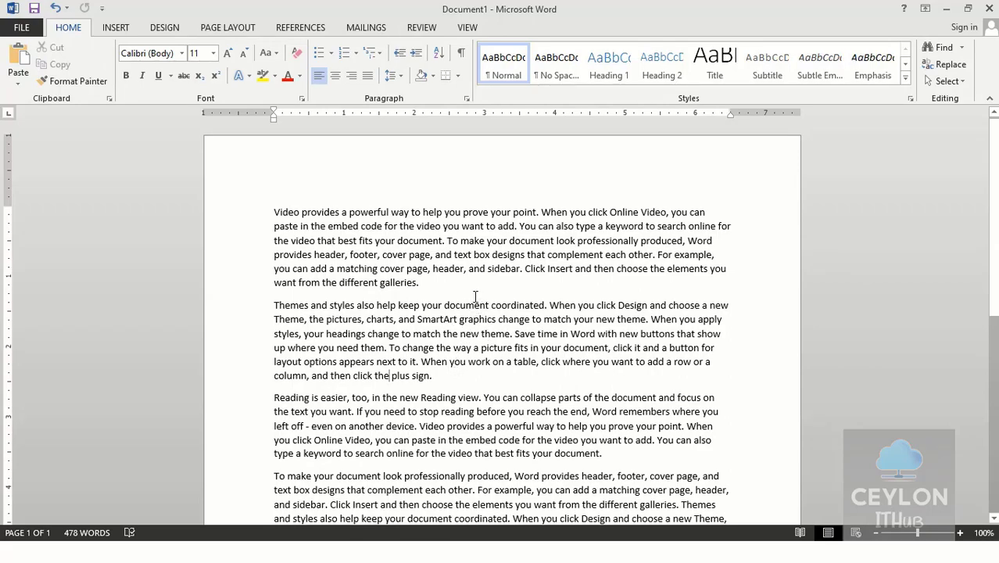
pyautogui.scroll(-10, 475, 297)
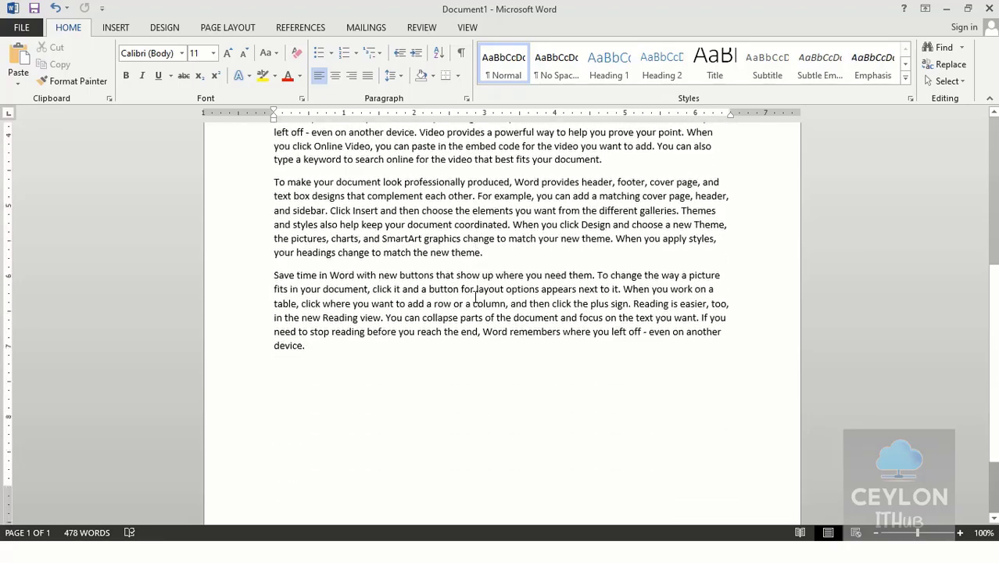
pyautogui.scroll(9, 547, 316)
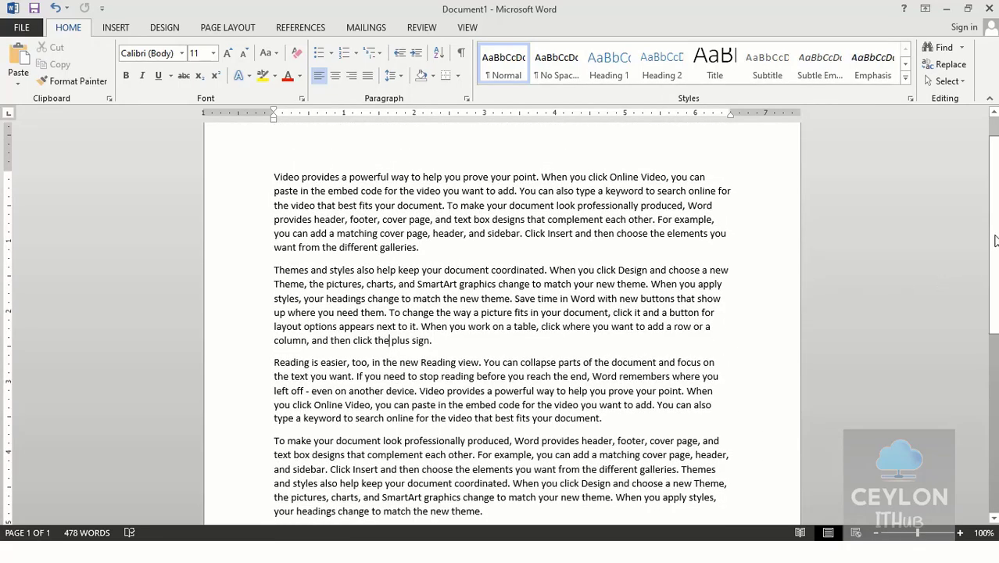
pyautogui.moveTo(993, 240); pyautogui.dragTo(993, 360)
pyautogui.moveTo(995, 299); pyautogui.dragTo(995, 169)
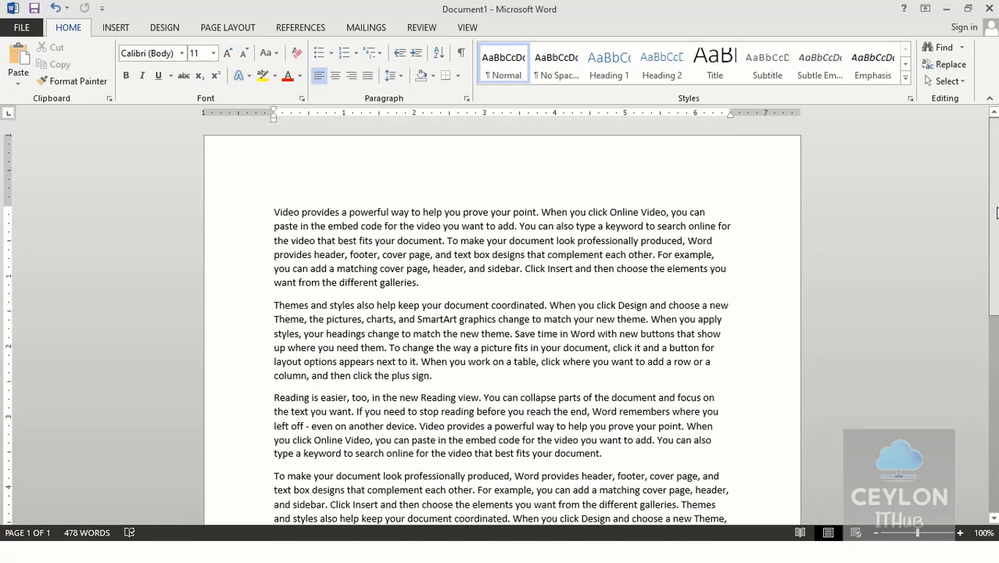
pyautogui.scroll(-1, 523, 223)
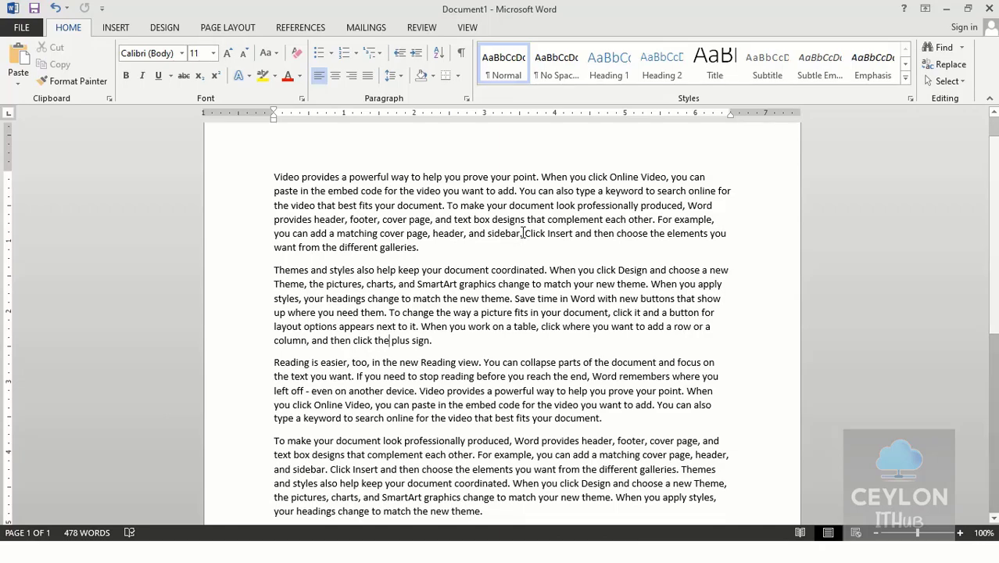
pyautogui.scroll(-4, 523, 233)
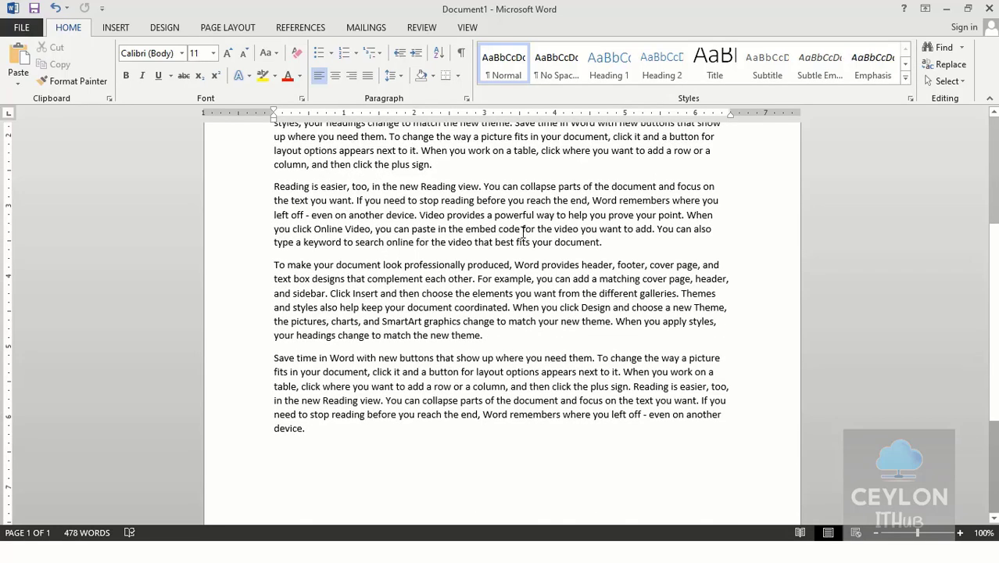
pyautogui.scroll(4, 523, 233)
pyautogui.scroll(-3, 523, 233)
pyautogui.scroll(3, 523, 233)
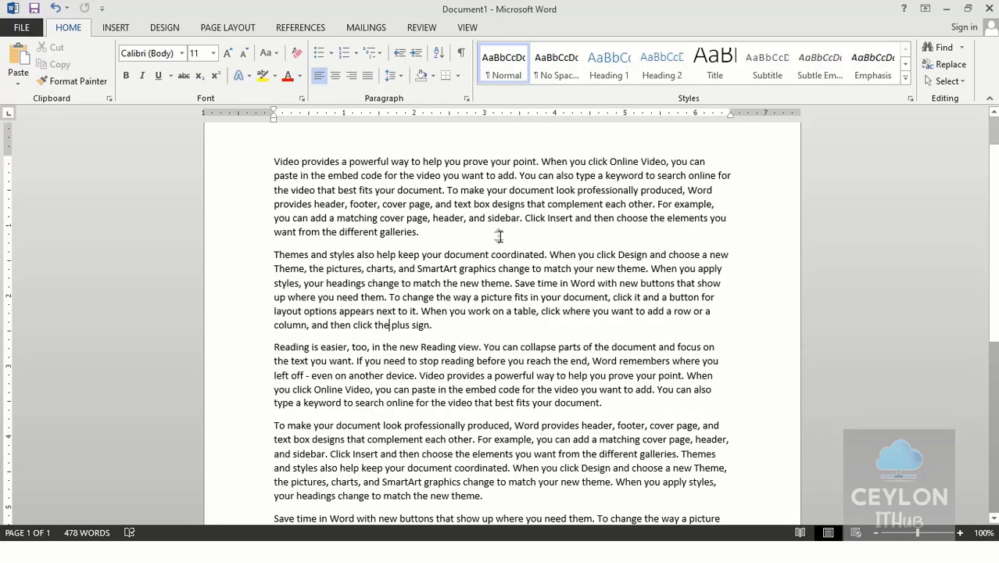